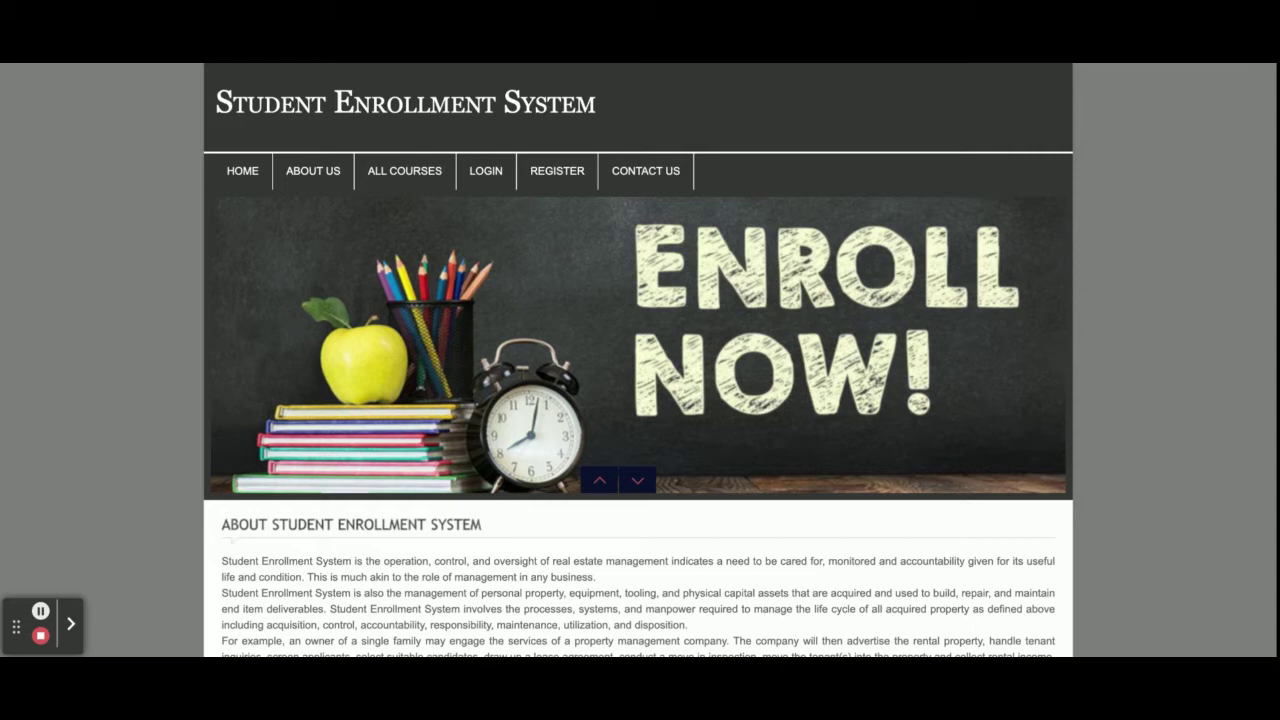
Browse the home page, then open About Us with its About text and Advertisement panel
{"action": "scroll", "coordinate": [690, 405], "scroll_direction": "down", "scroll_amount": 3}
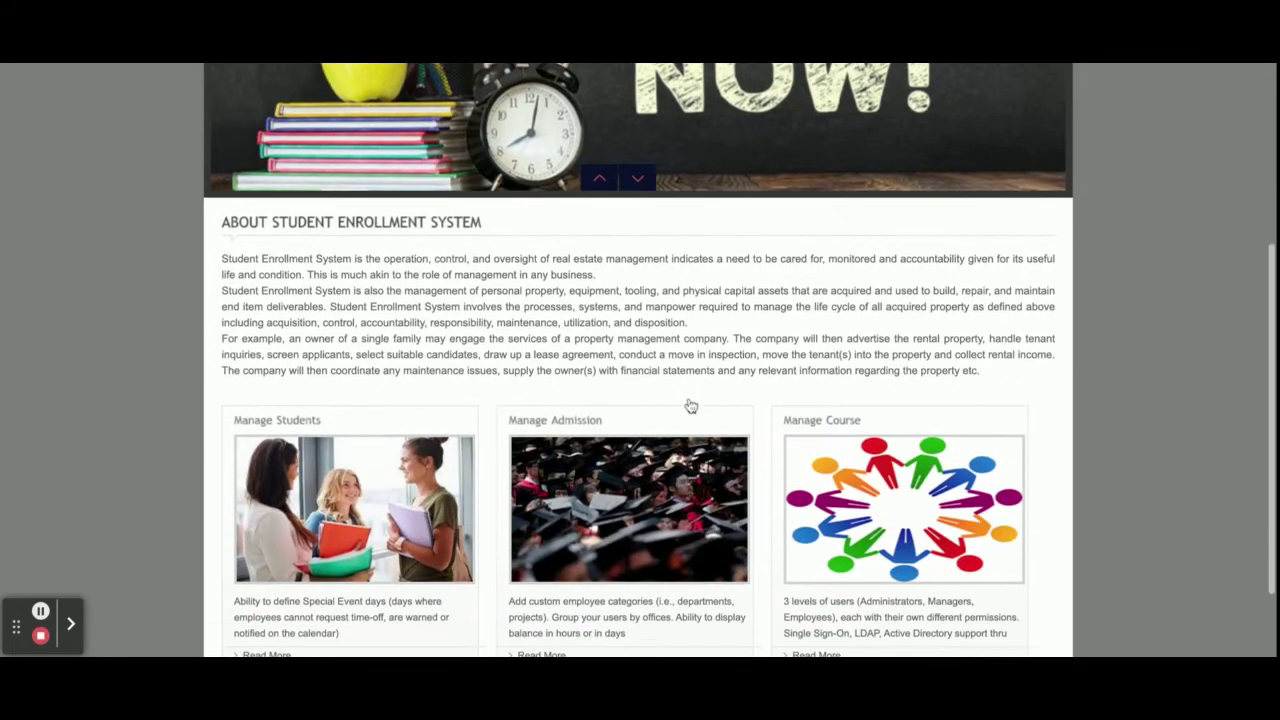
{"action": "scroll", "coordinate": [690, 405], "scroll_direction": "down", "scroll_amount": 1}
{"action": "scroll", "coordinate": [690, 405], "scroll_direction": "up", "scroll_amount": 4}
{"action": "scroll", "coordinate": [690, 405], "scroll_direction": "down", "scroll_amount": 4}
{"action": "scroll", "coordinate": [690, 405], "scroll_direction": "up", "scroll_amount": 4}
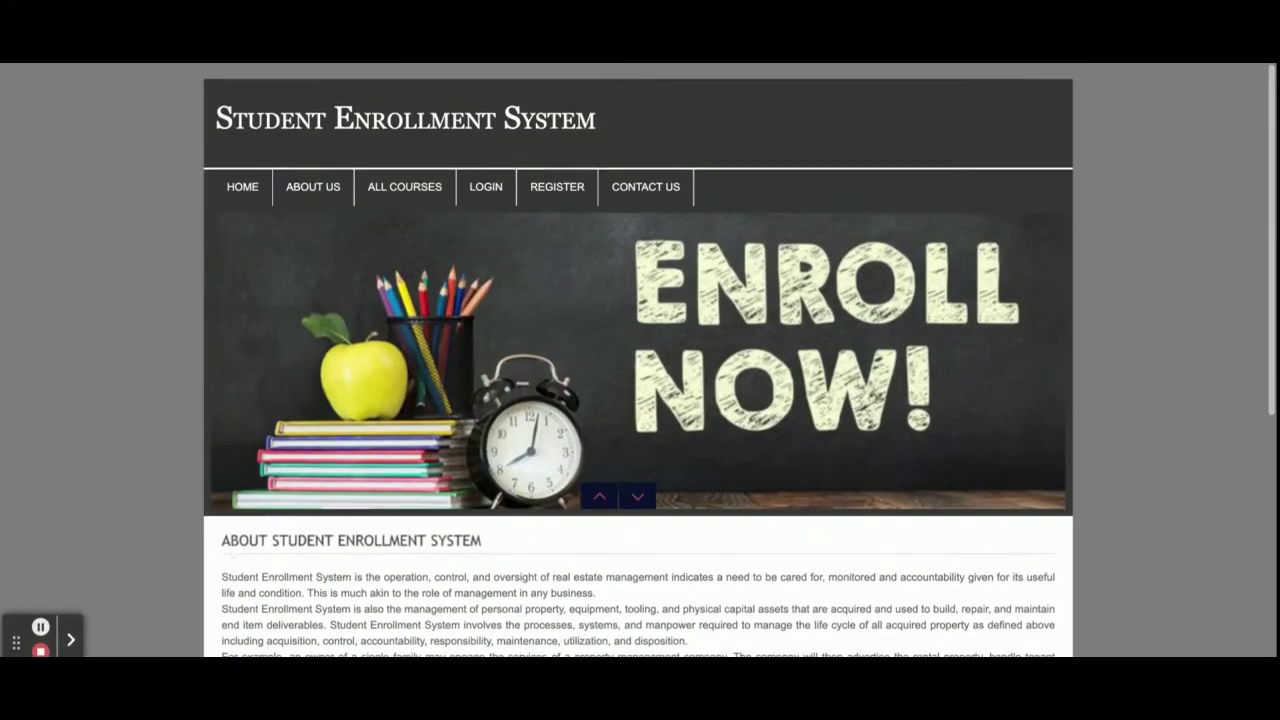
{"action": "scroll", "coordinate": [310, 171], "scroll_direction": "down", "scroll_amount": 1}
{"action": "scroll", "coordinate": [310, 171], "scroll_direction": "up", "scroll_amount": 1}
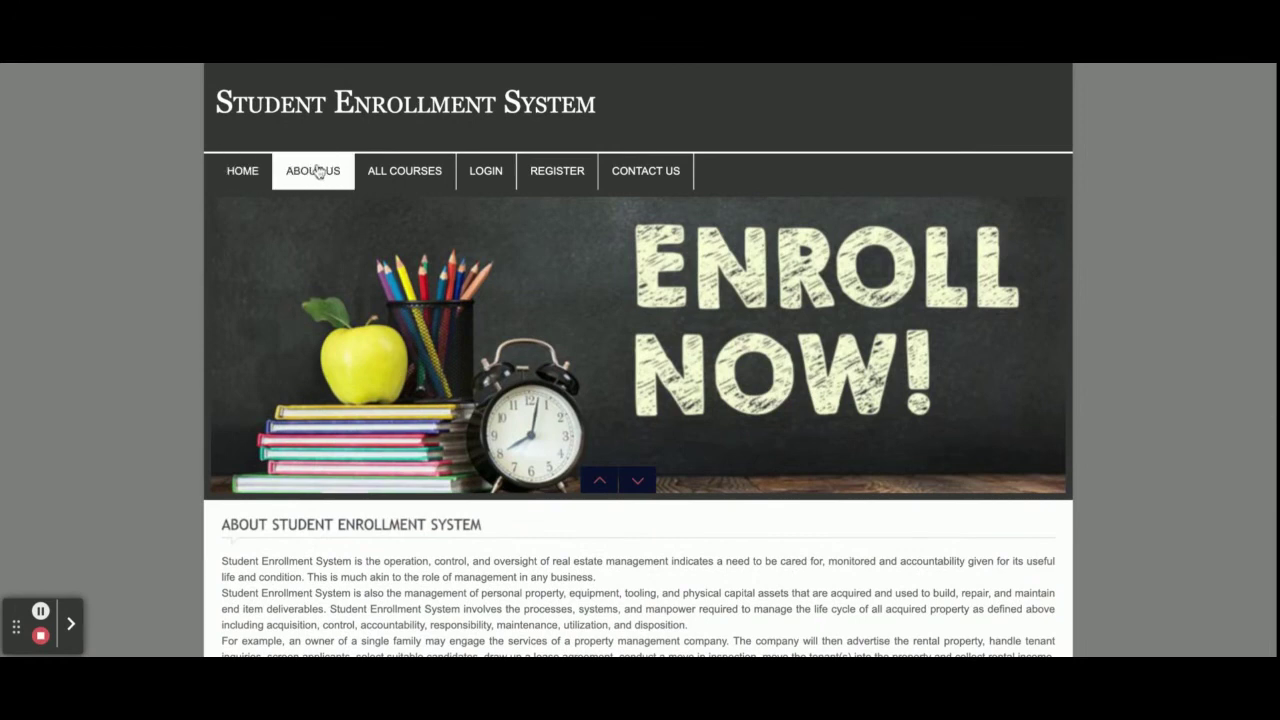
{"action": "left_click", "coordinate": [317, 172]}
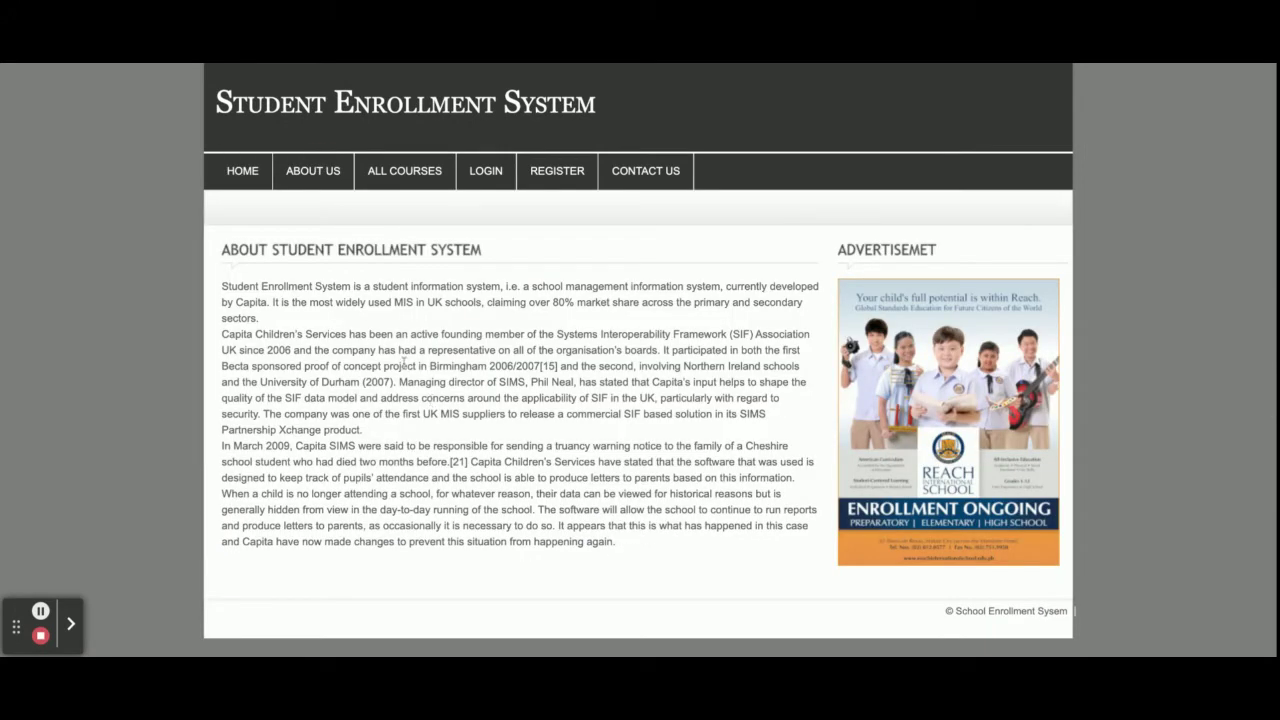
Browse the full list of available courses under All Courses
{"action": "left_click", "coordinate": [404, 170]}
{"action": "scroll", "coordinate": [436, 403], "scroll_direction": "down", "scroll_amount": 8}
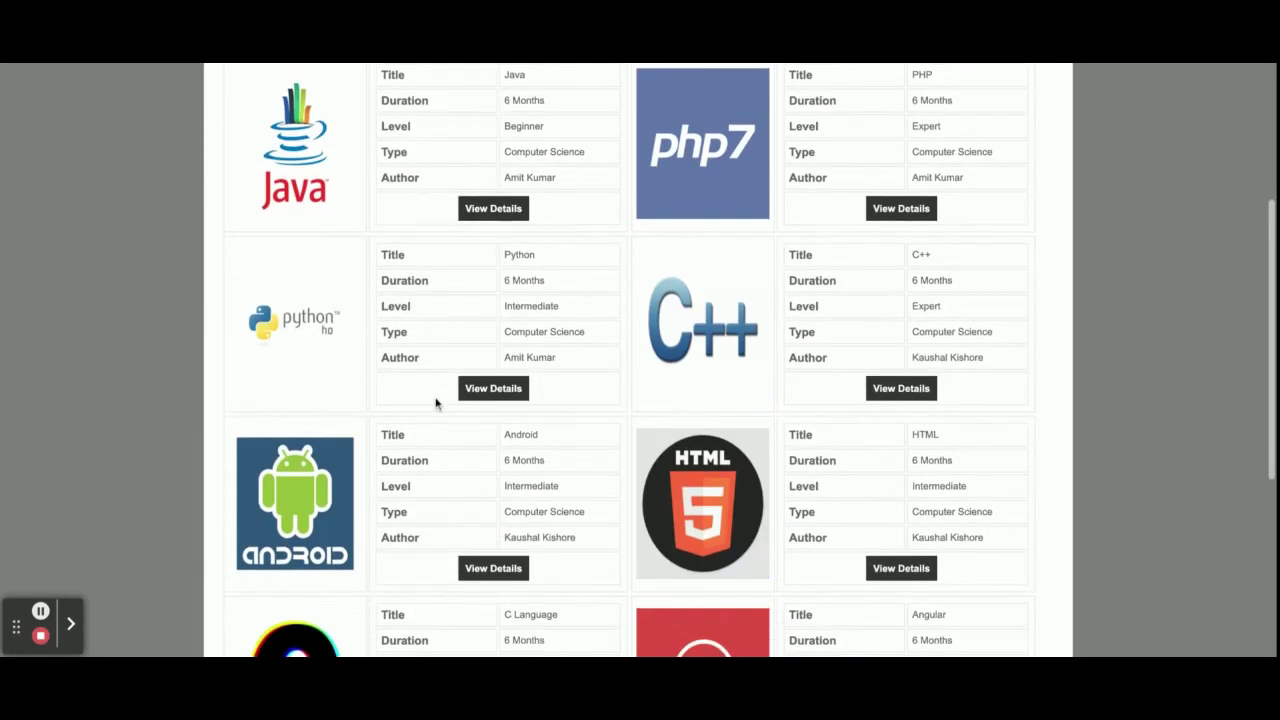
{"action": "scroll", "coordinate": [640, 360], "scroll_direction": "up", "scroll_amount": 4}
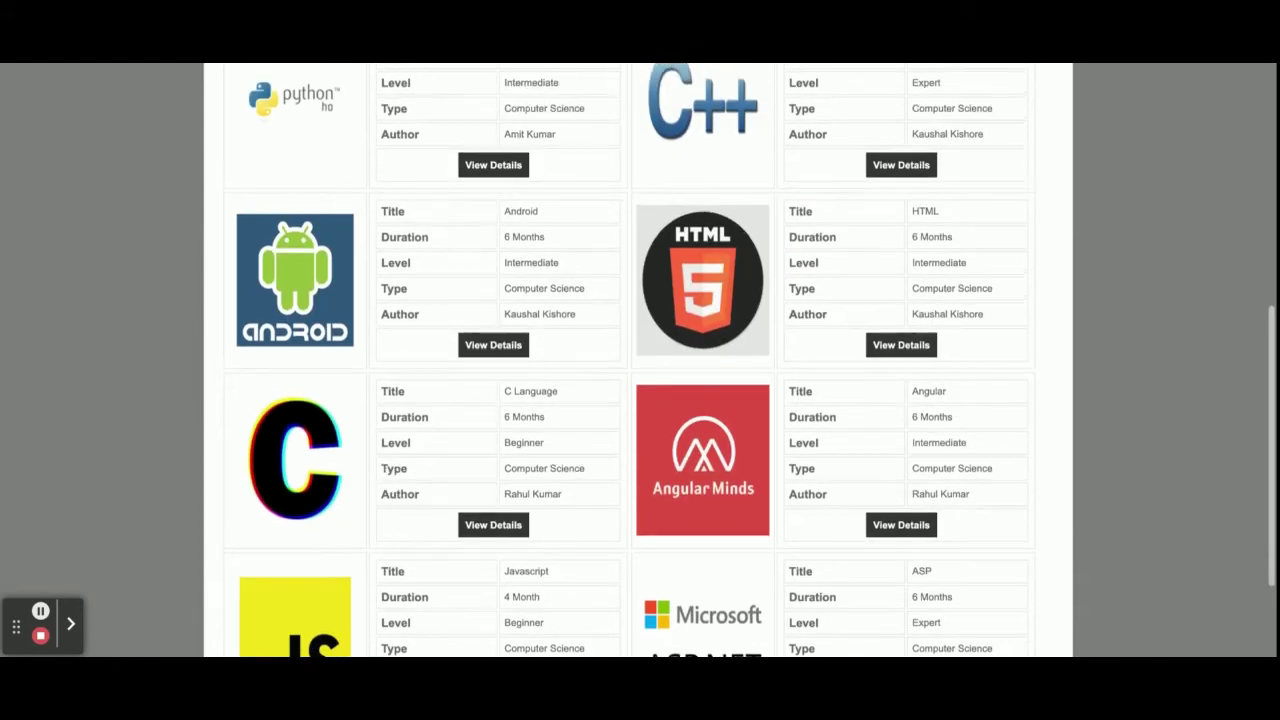
{"action": "scroll", "coordinate": [640, 360], "scroll_direction": "down", "scroll_amount": 1}
{"action": "scroll", "coordinate": [640, 360], "scroll_direction": "down", "scroll_amount": 3}
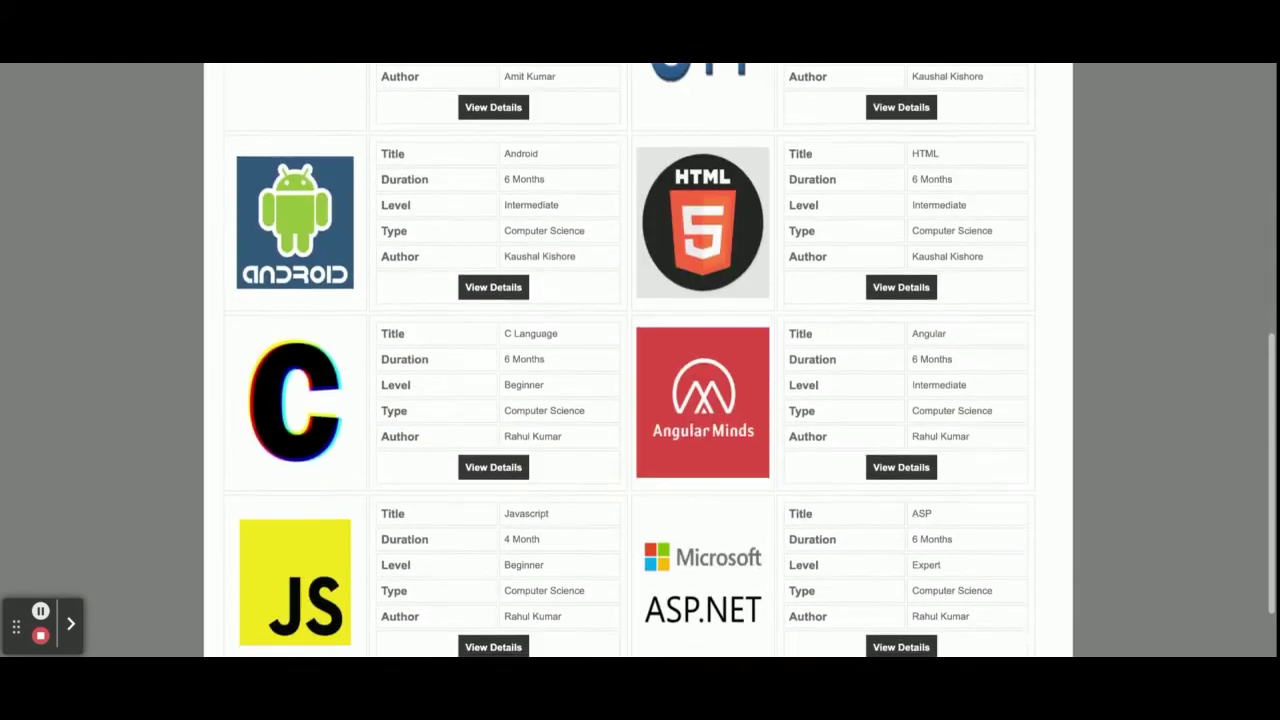
{"action": "scroll", "coordinate": [640, 360], "scroll_direction": "up", "scroll_amount": 5}
{"action": "scroll", "coordinate": [435, 369], "scroll_direction": "down", "scroll_amount": 4}
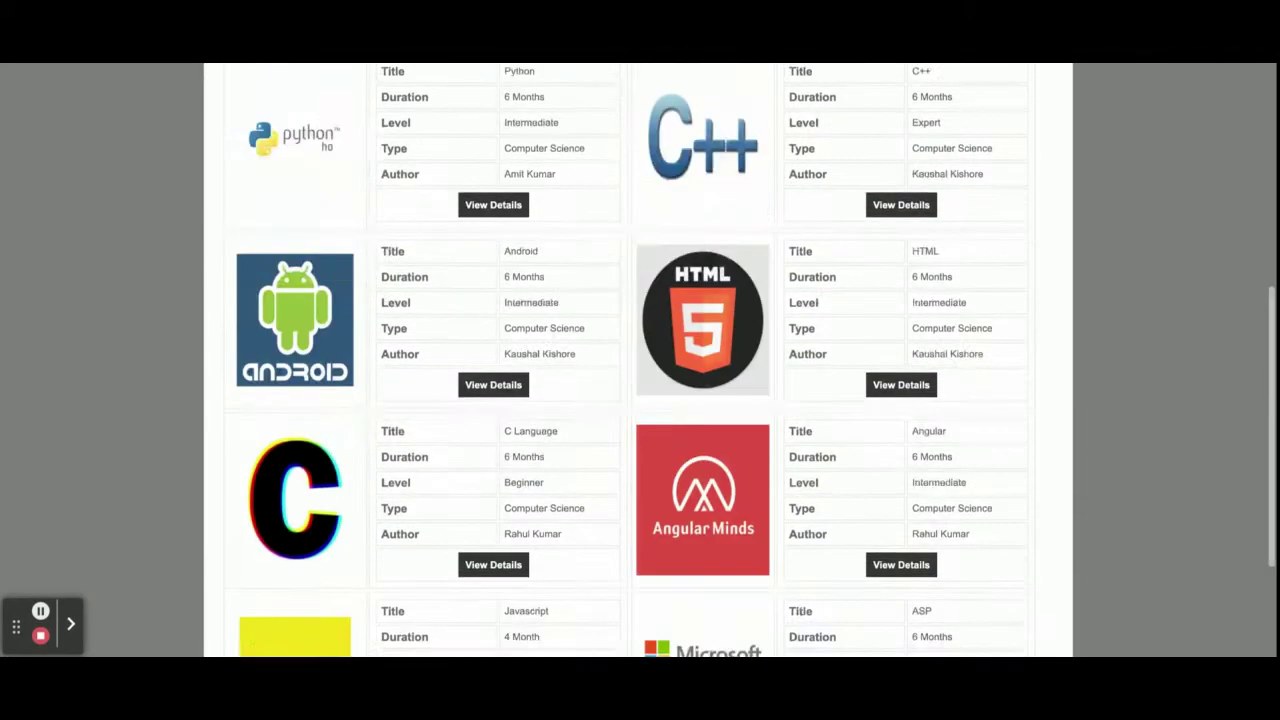
{"action": "scroll", "coordinate": [435, 369], "scroll_direction": "up", "scroll_amount": 5}
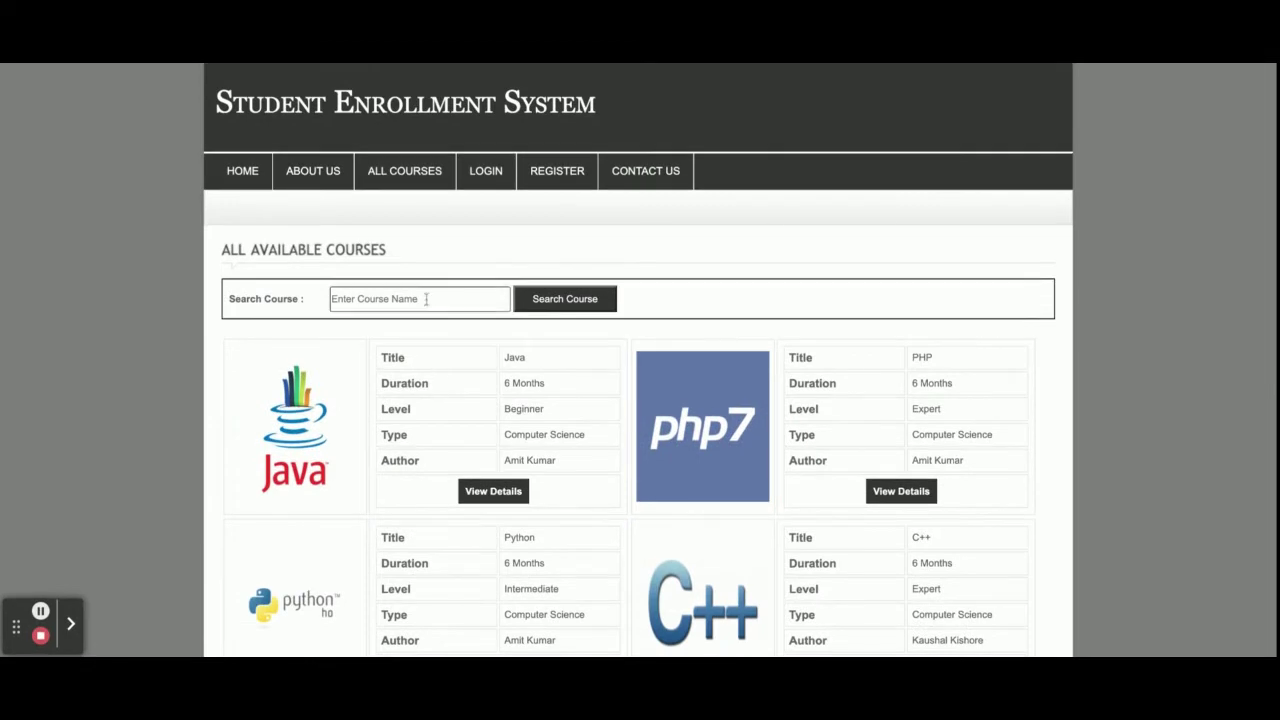
Search courses for 'java' and open the Java course's details
{"action": "left_click", "coordinate": [410, 299]}
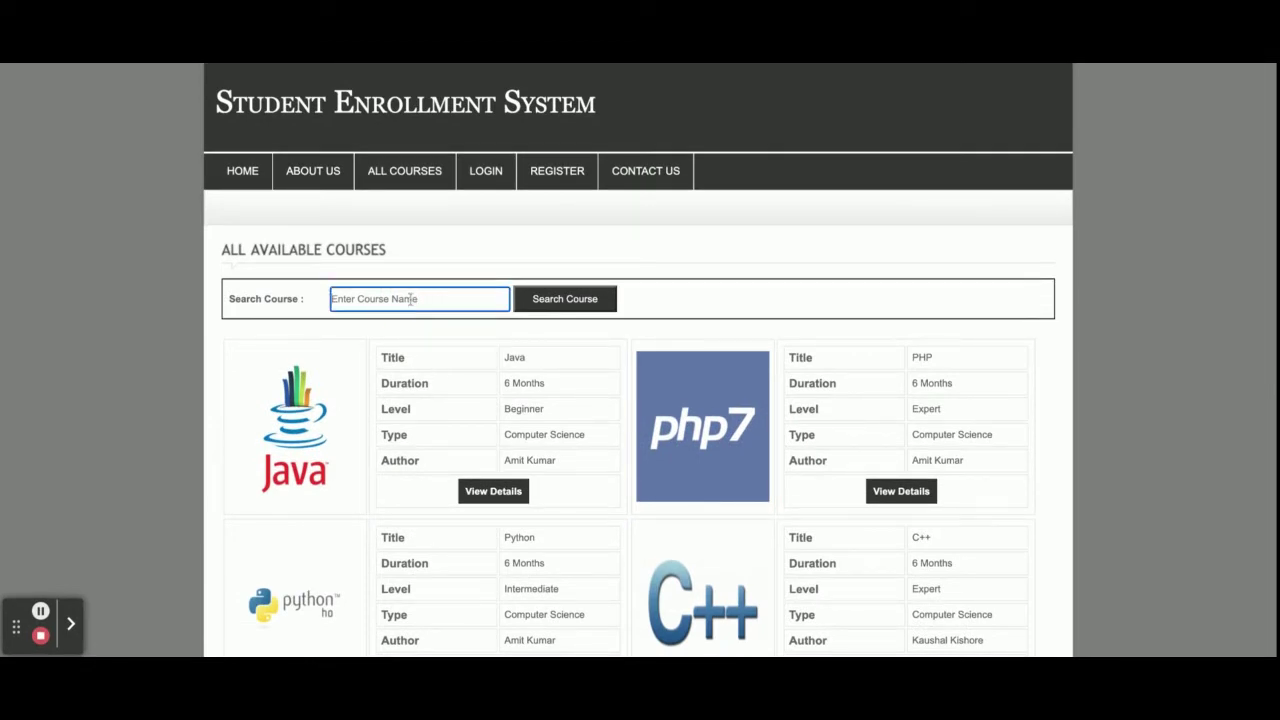
{"action": "type", "text": "java"}
{"action": "key", "text": "Return"}
{"action": "left_click", "coordinate": [415, 299]}
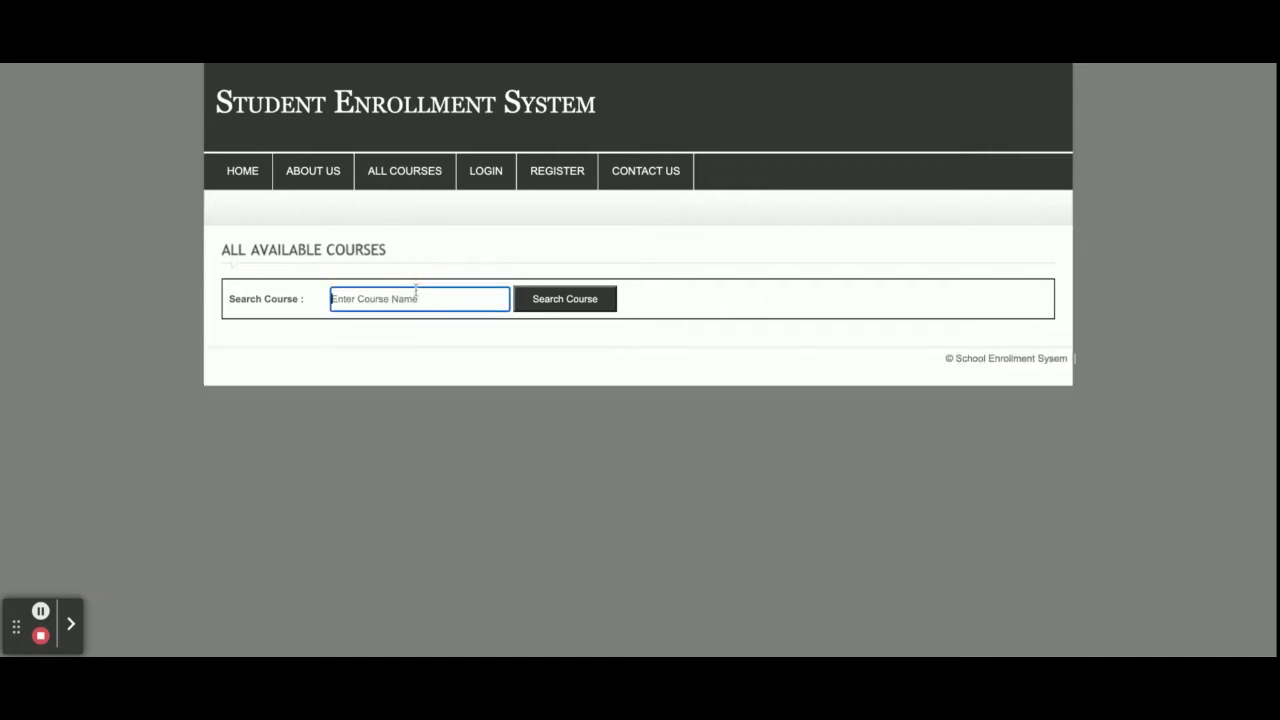
{"action": "type", "text": "java"}
{"action": "key", "text": "Return"}
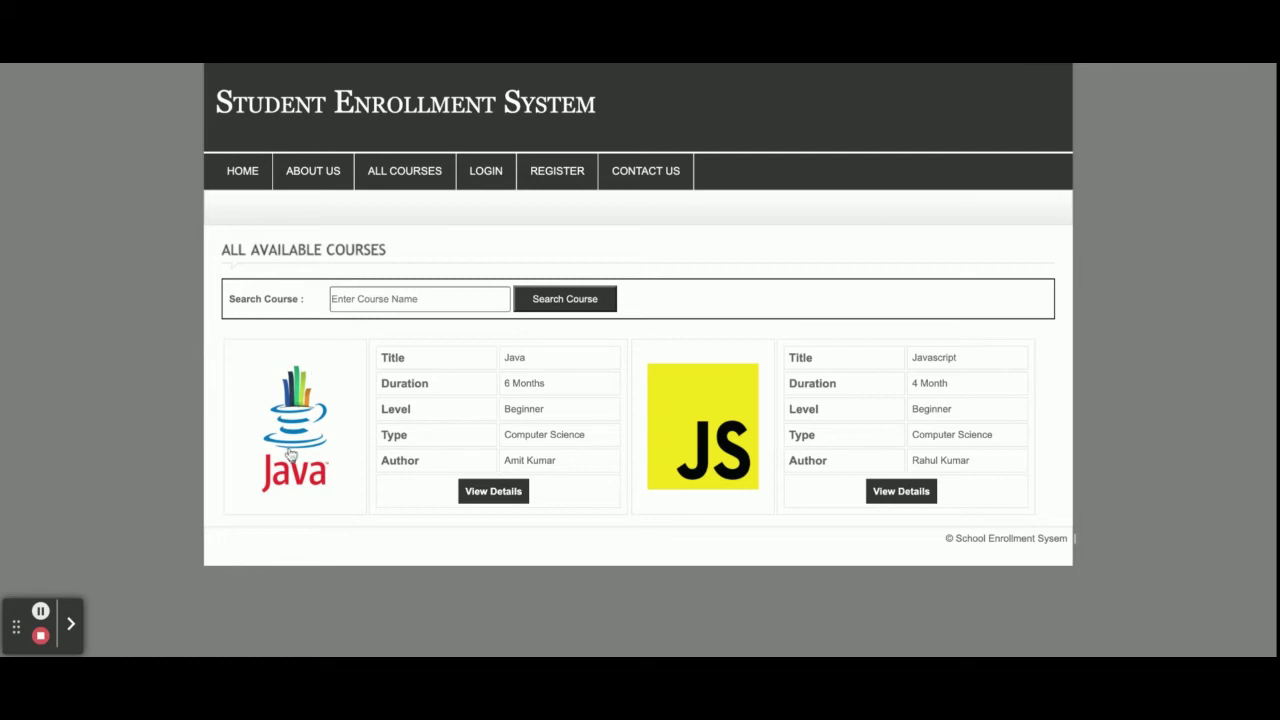
{"action": "left_click", "coordinate": [495, 494]}
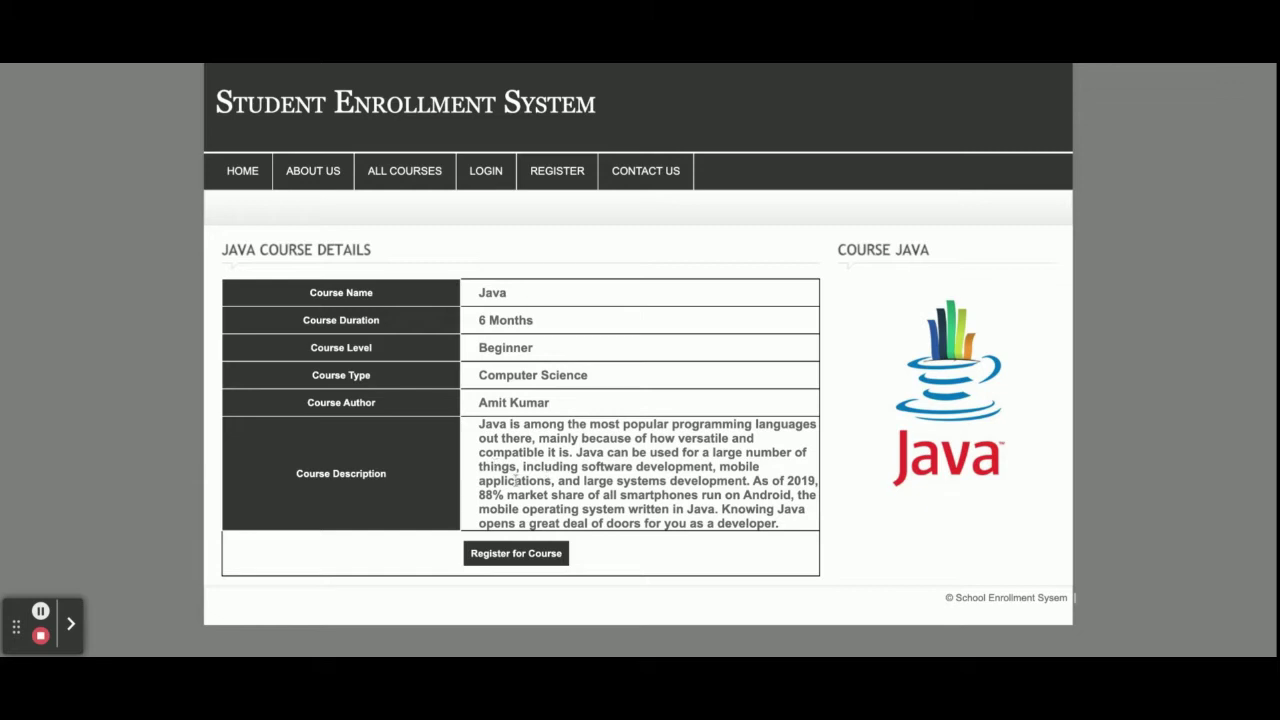
Start registering for the Java course, reaching the login page
{"action": "left_click", "coordinate": [550, 563]}
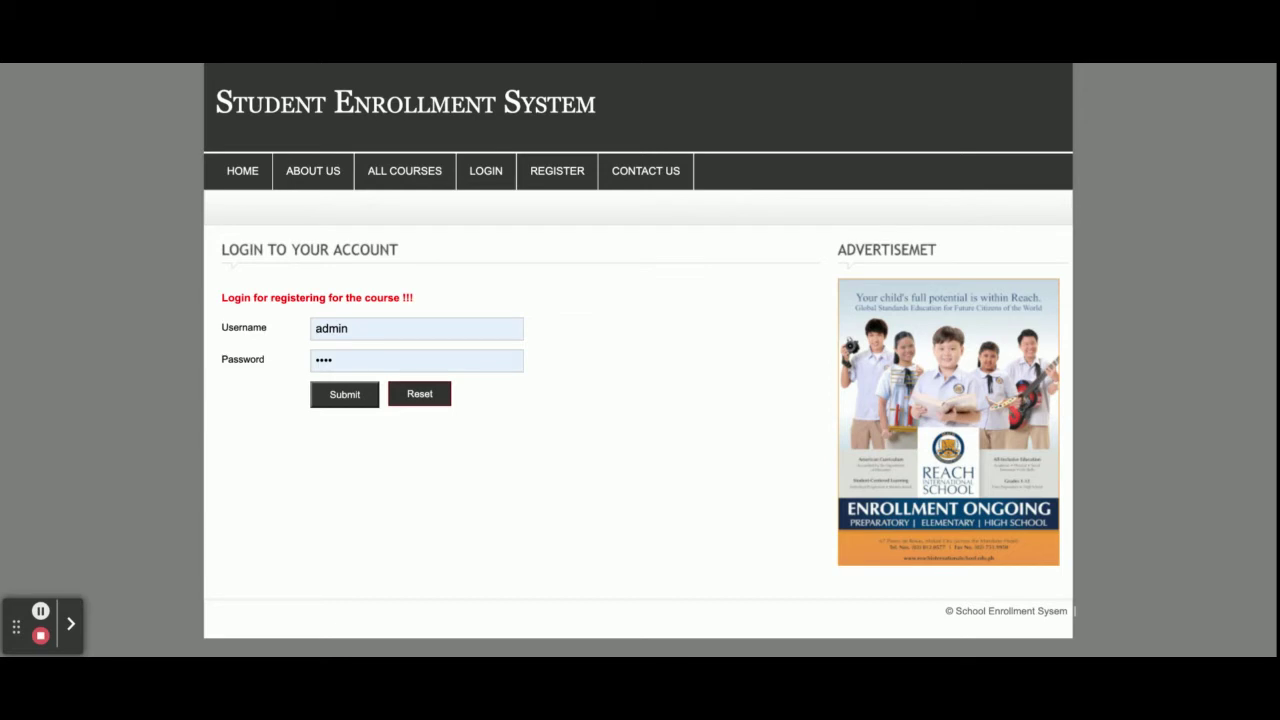
{"action": "left_click", "coordinate": [395, 192]}
{"action": "left_click", "coordinate": [460, 179]}
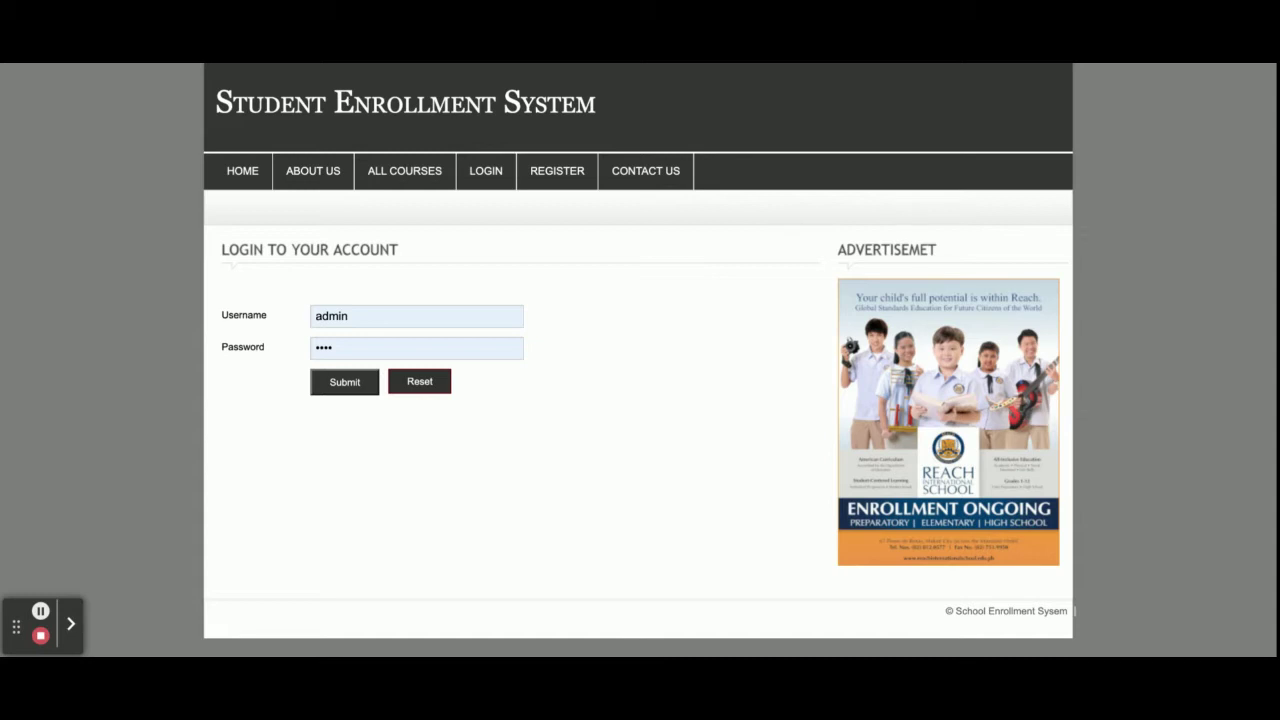
{"action": "left_click", "coordinate": [555, 186]}
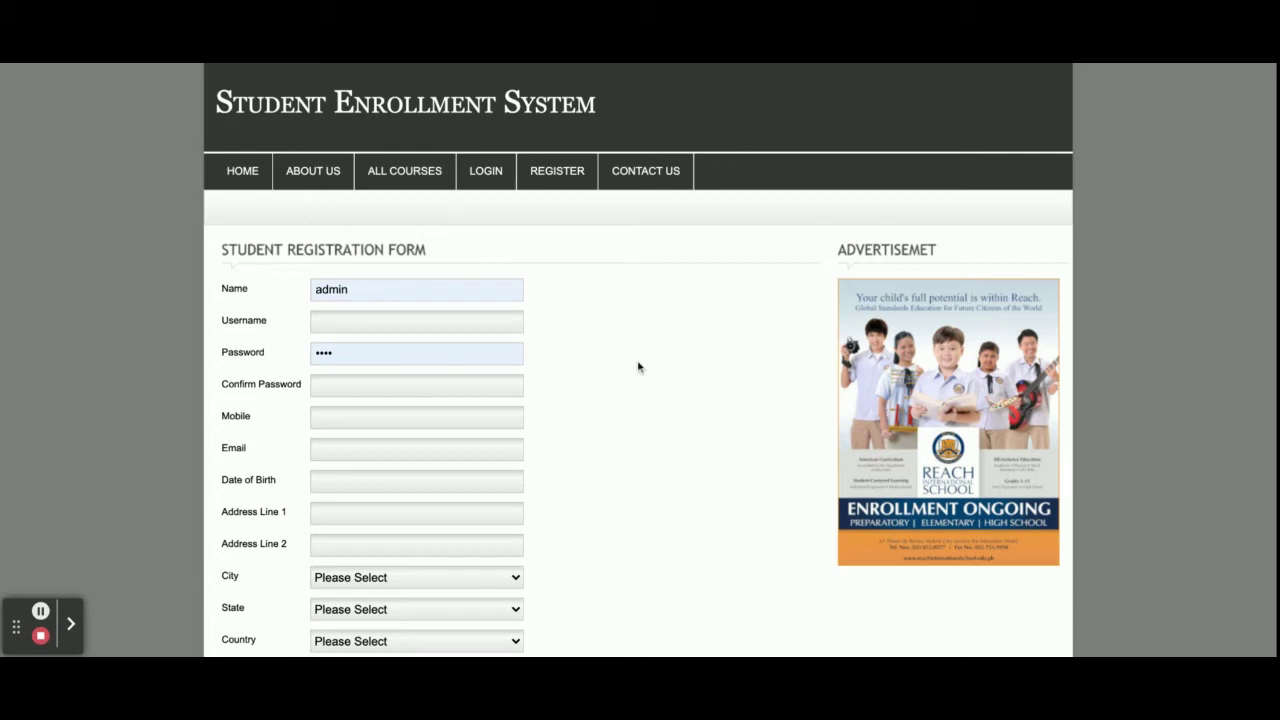
{"action": "left_click", "coordinate": [640, 171]}
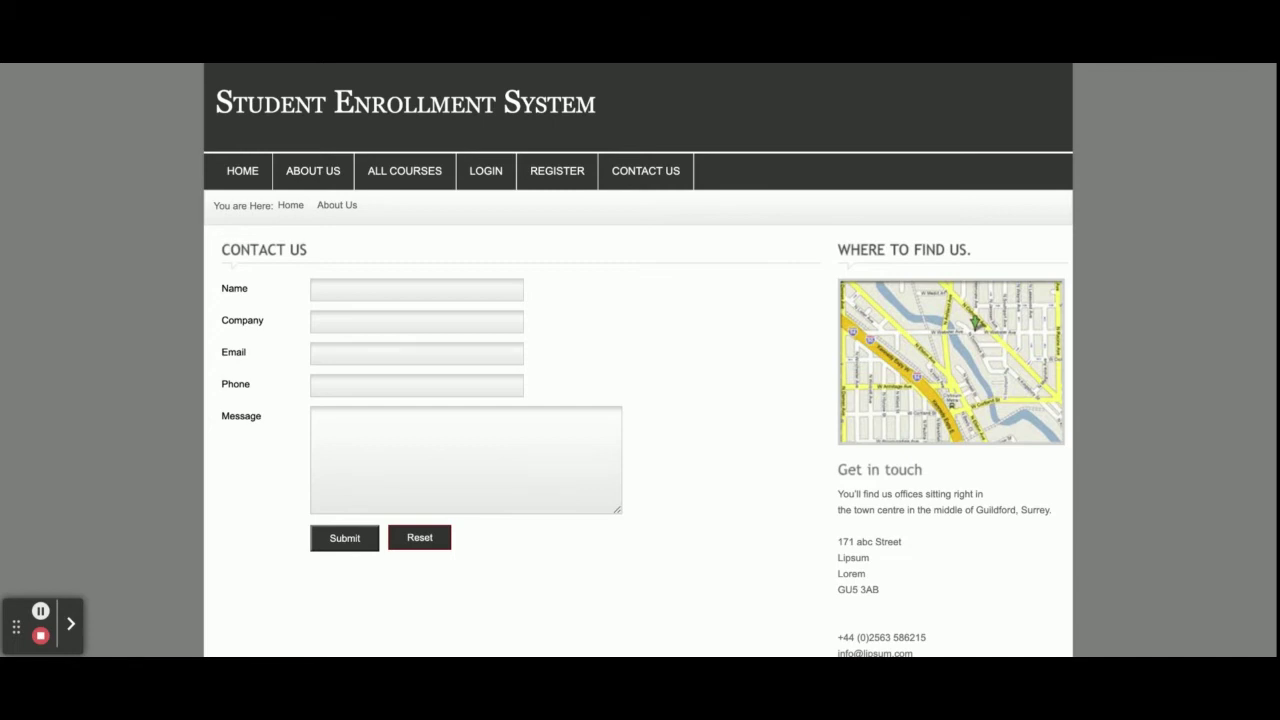
{"action": "left_click", "coordinate": [486, 172]}
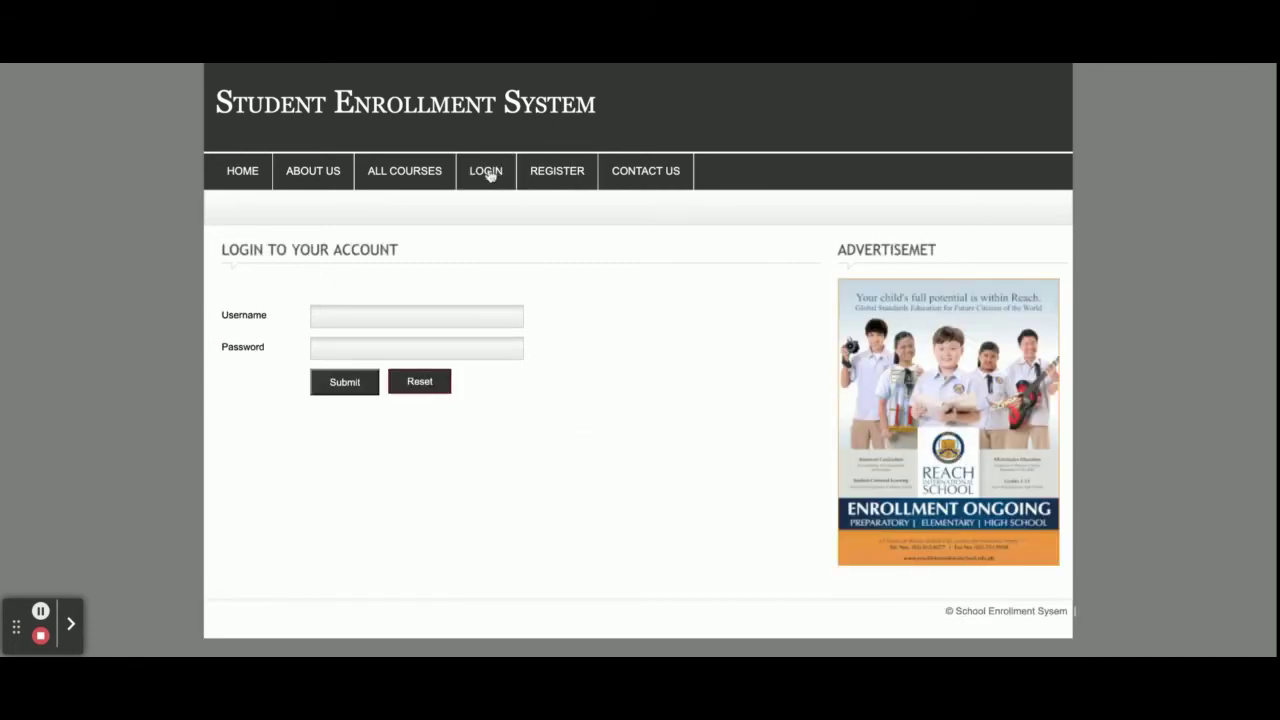
{"action": "left_click", "coordinate": [341, 386]}
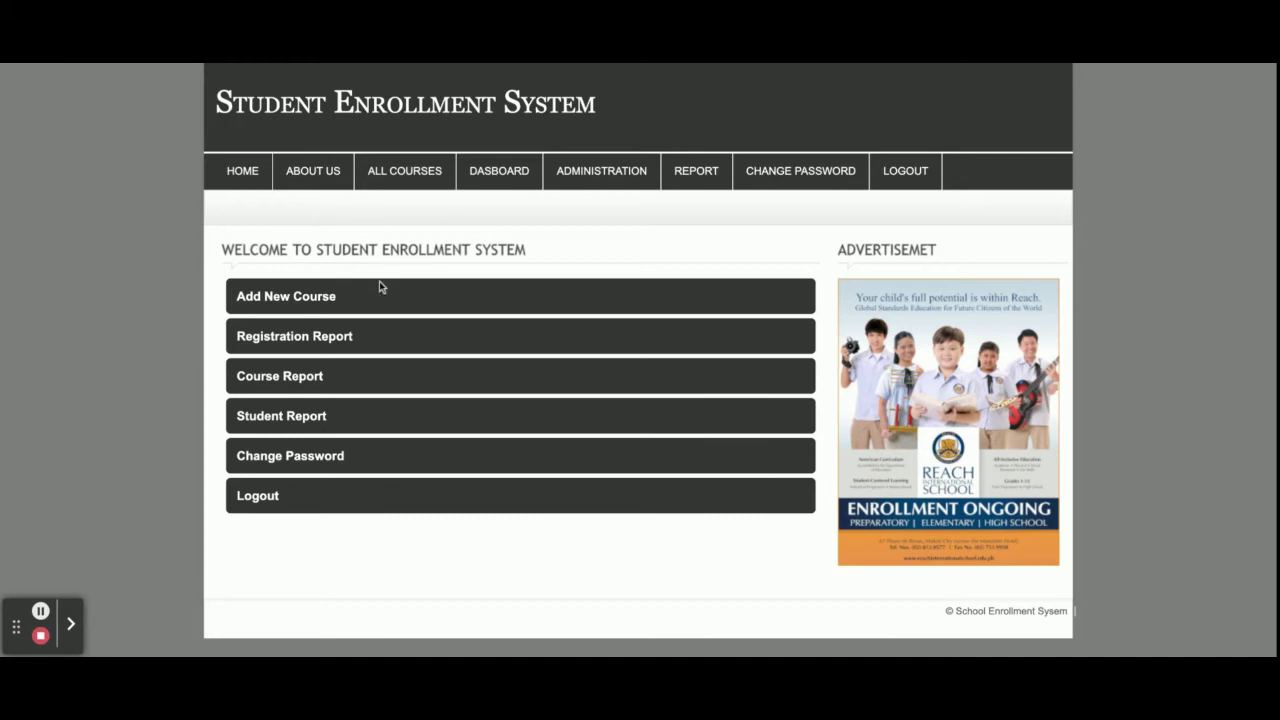
Visit the Add New Course form, then open the Course Registration Report
{"action": "mouse_move", "coordinate": [600, 172]}
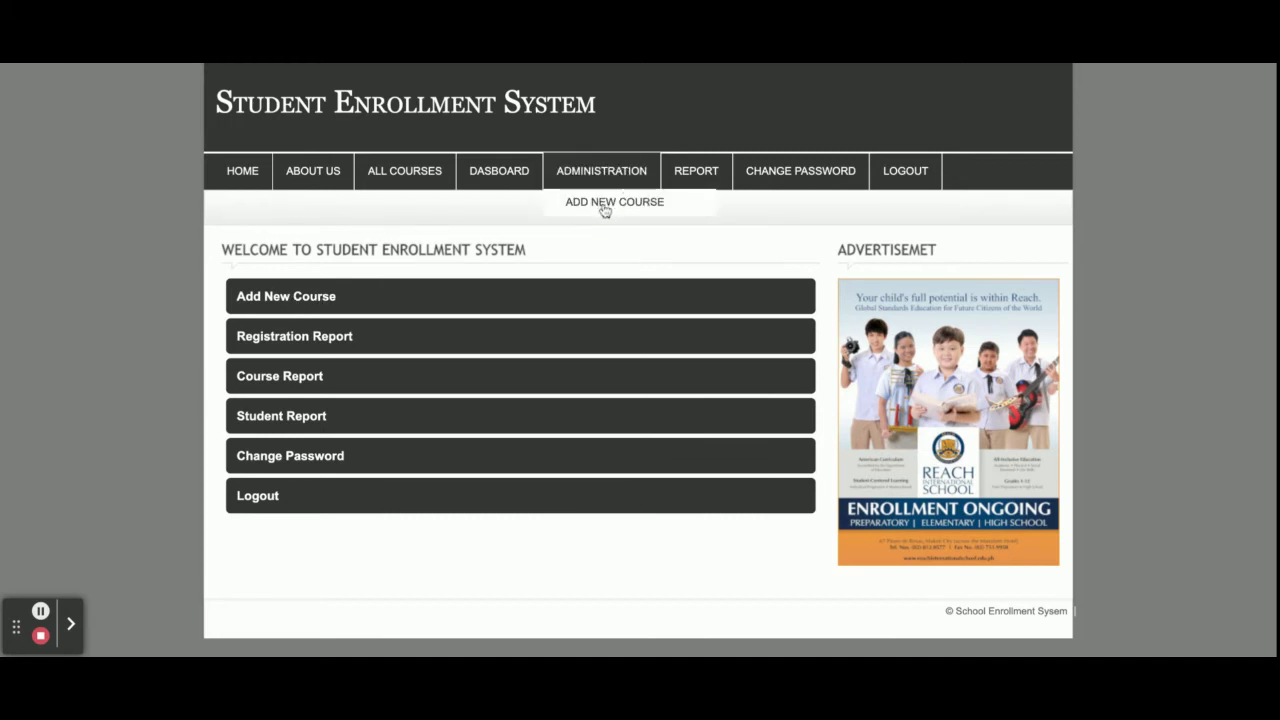
{"action": "left_click", "coordinate": [605, 210]}
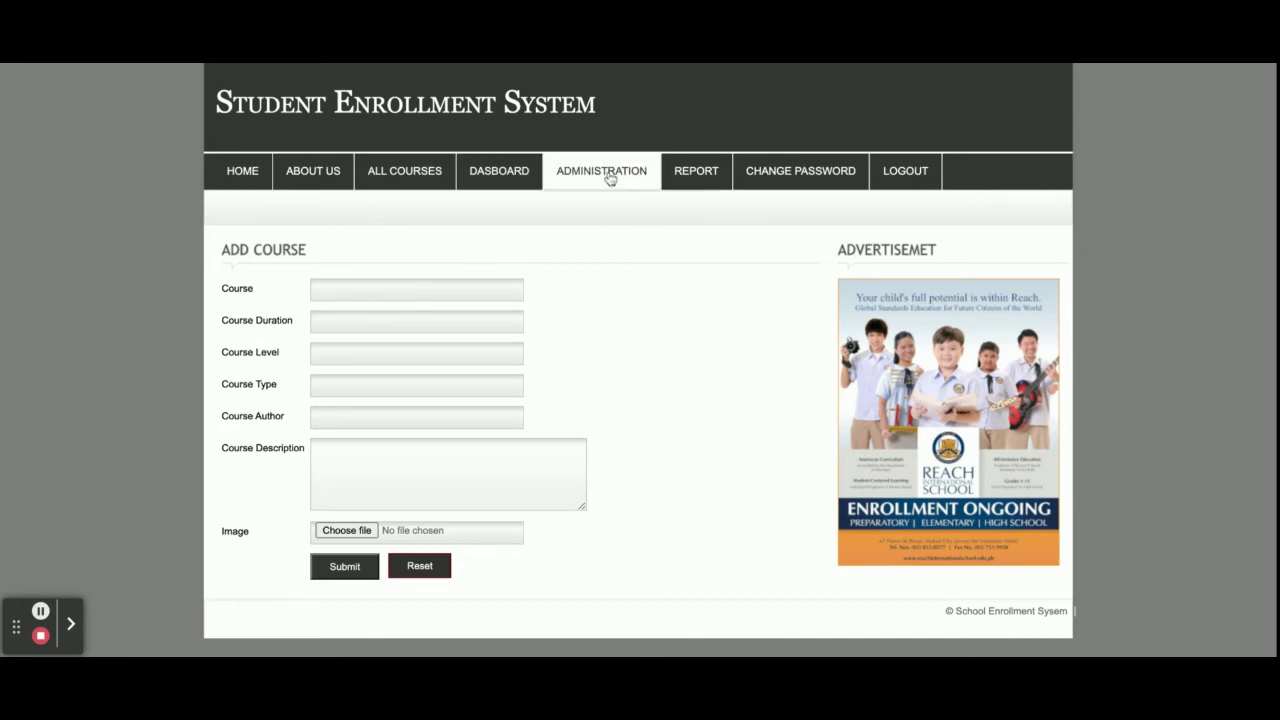
{"action": "mouse_move", "coordinate": [686, 180]}
{"action": "left_click", "coordinate": [707, 203]}
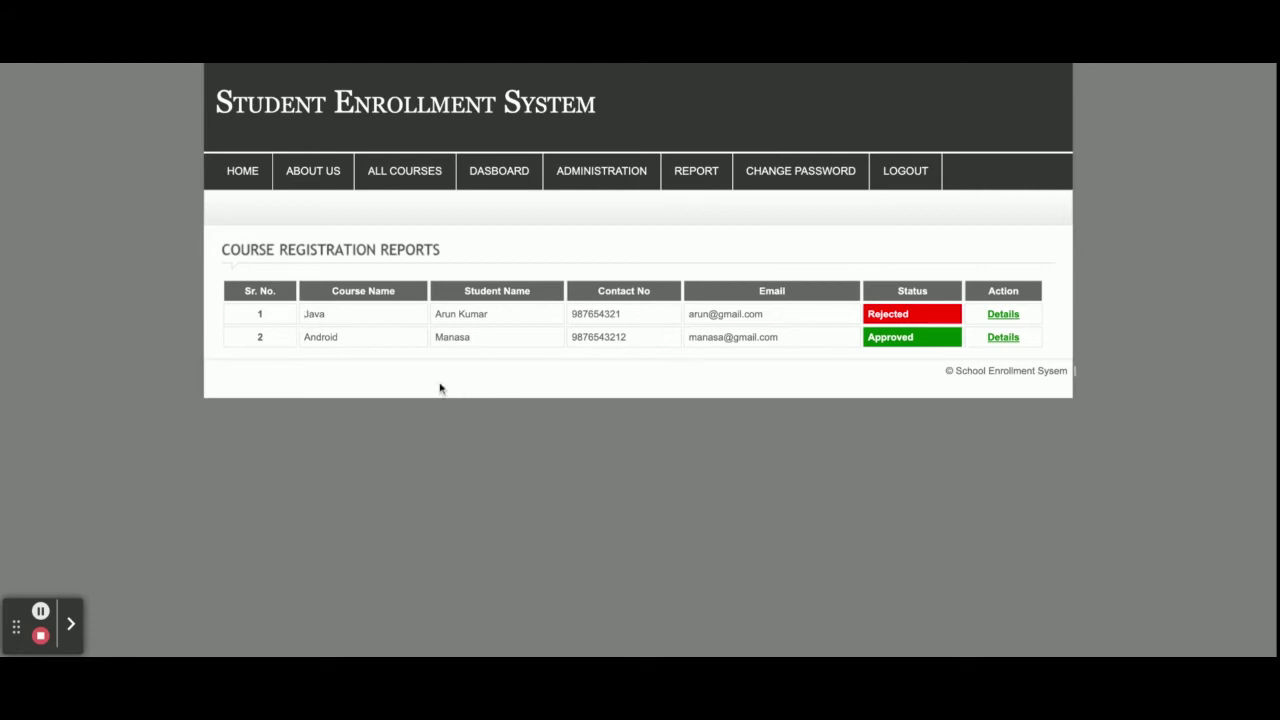
Change the Java registration's status to Approved
{"action": "double_click", "coordinate": [896, 316]}
{"action": "left_click", "coordinate": [1012, 318]}
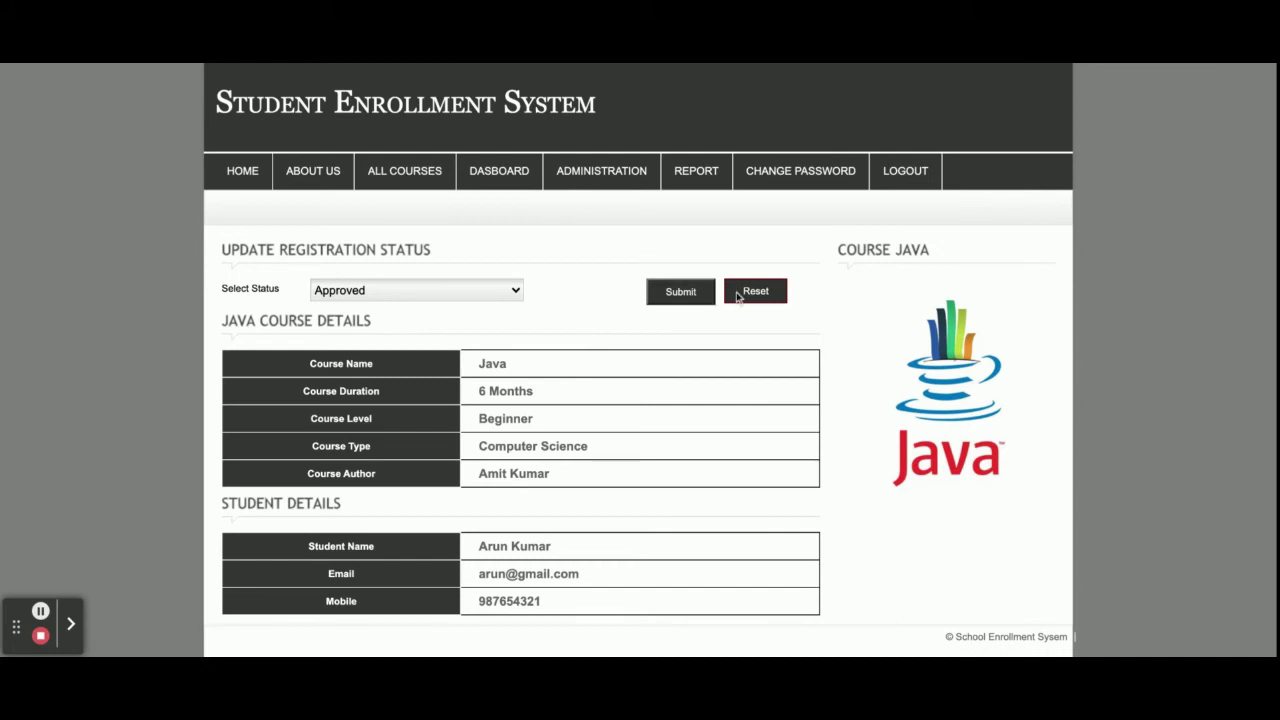
{"action": "left_click", "coordinate": [415, 292]}
{"action": "left_click", "coordinate": [684, 297]}
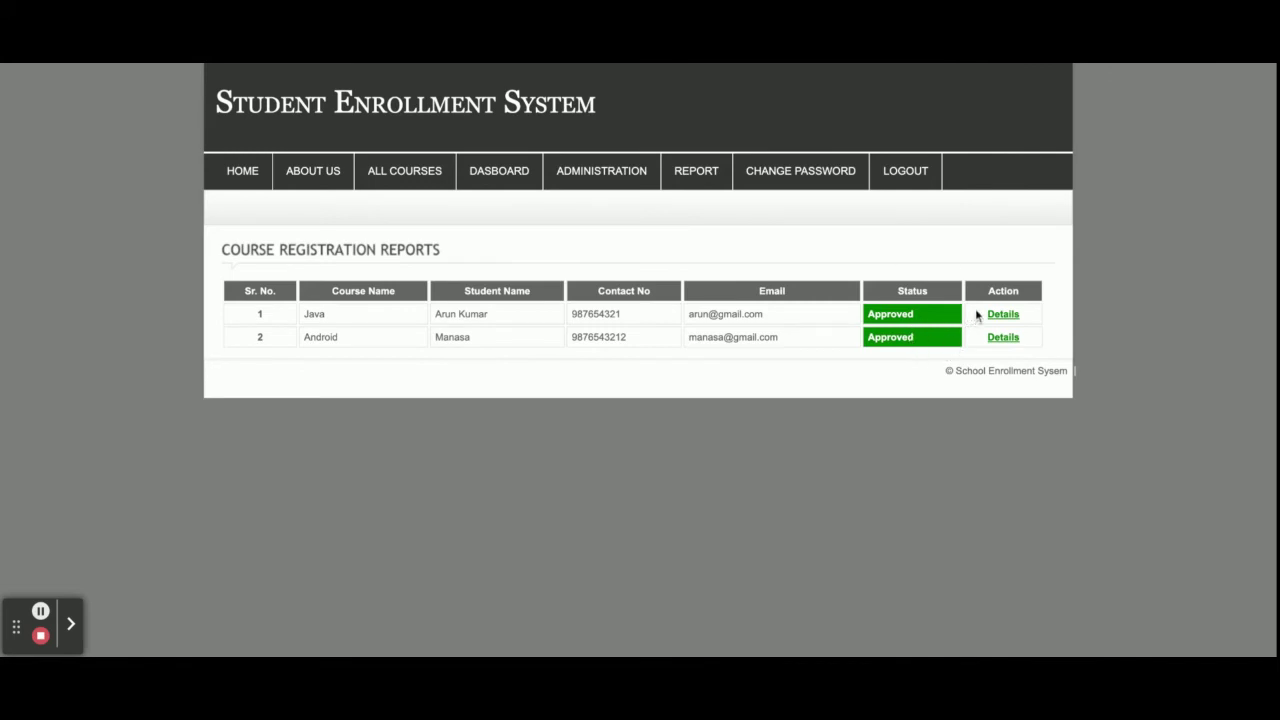
Set the Java registration back to Rejected and reopen its details page
{"action": "left_click", "coordinate": [1008, 317]}
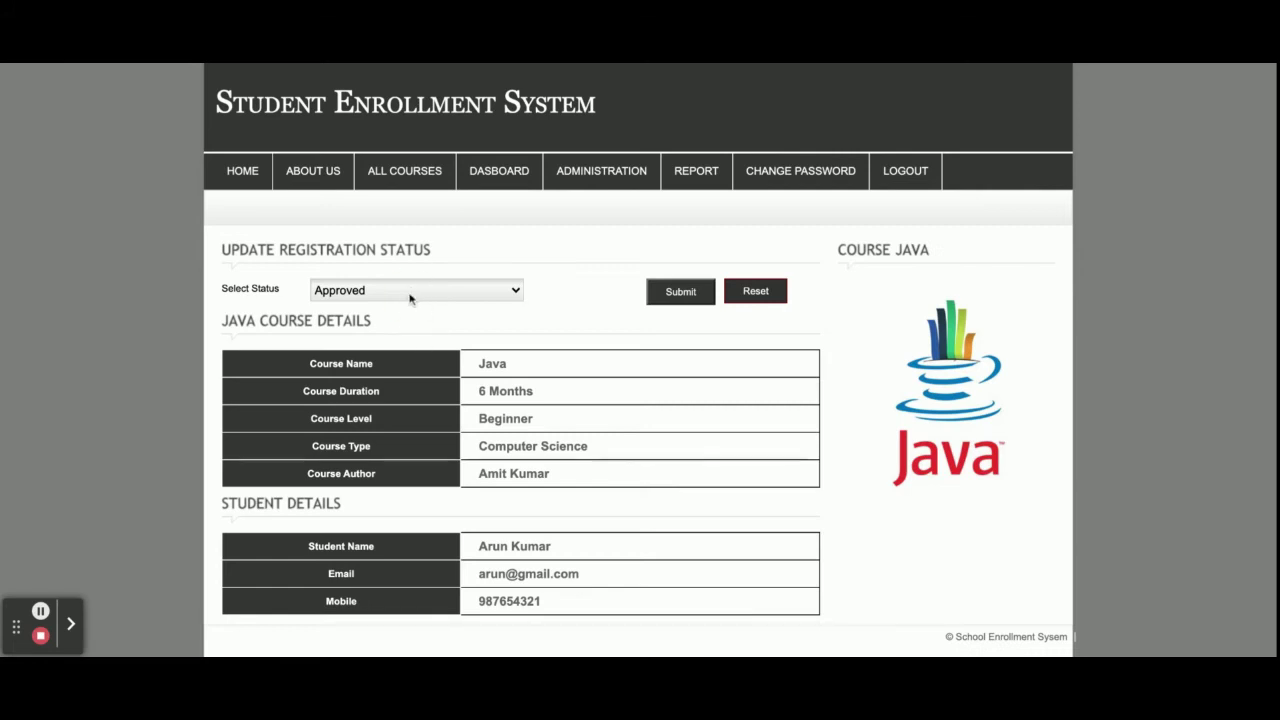
{"action": "left_click", "coordinate": [410, 290]}
{"action": "left_click", "coordinate": [705, 291]}
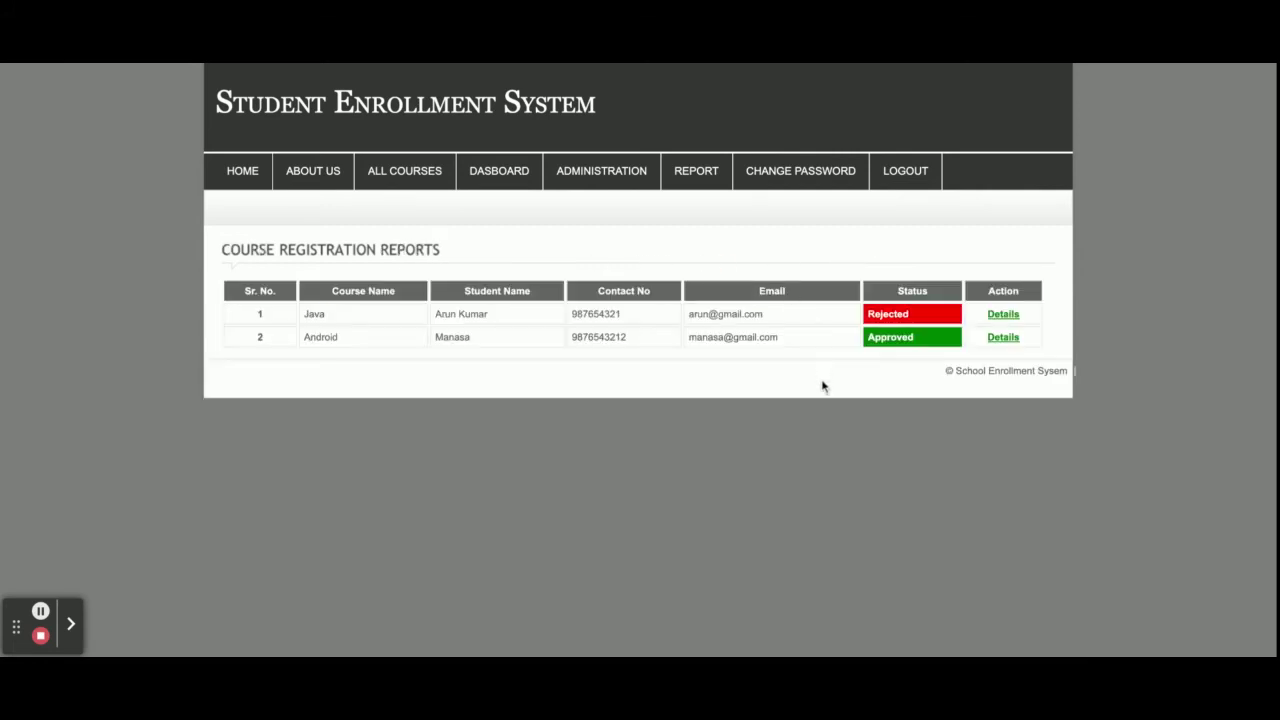
{"action": "left_click", "coordinate": [1003, 315]}
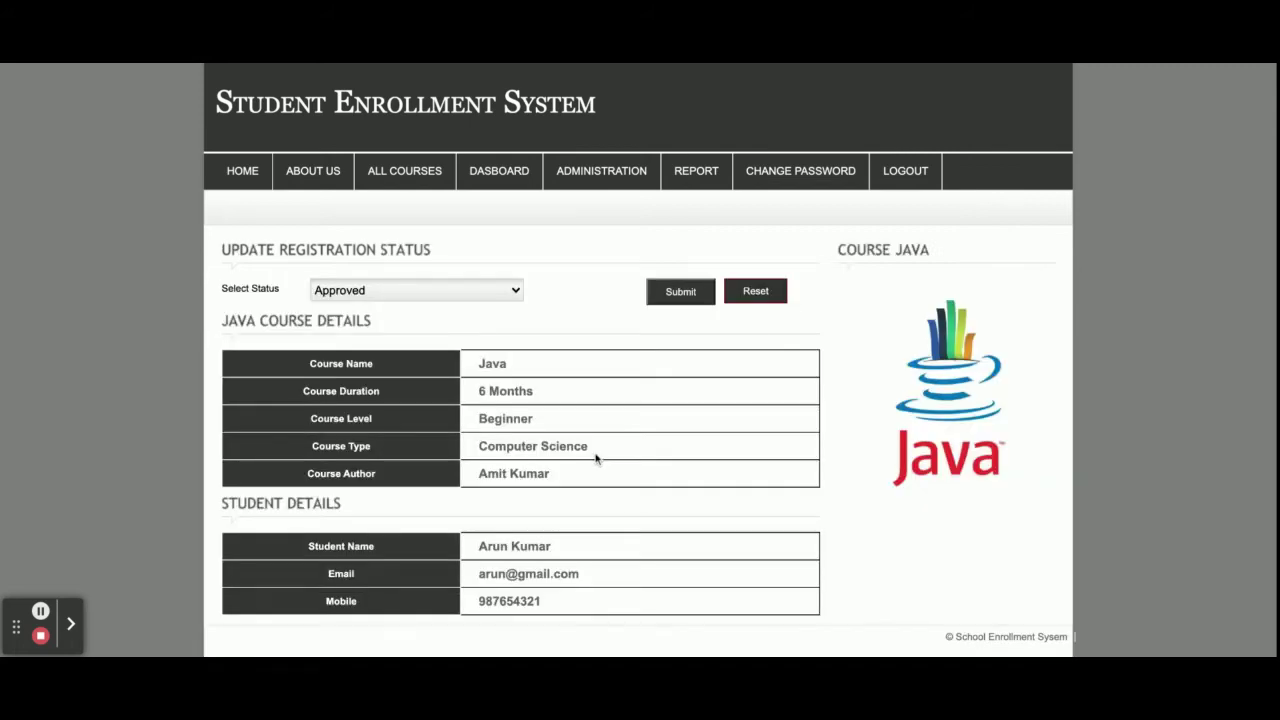
{"action": "scroll", "coordinate": [594, 456], "scroll_direction": "down", "scroll_amount": 1}
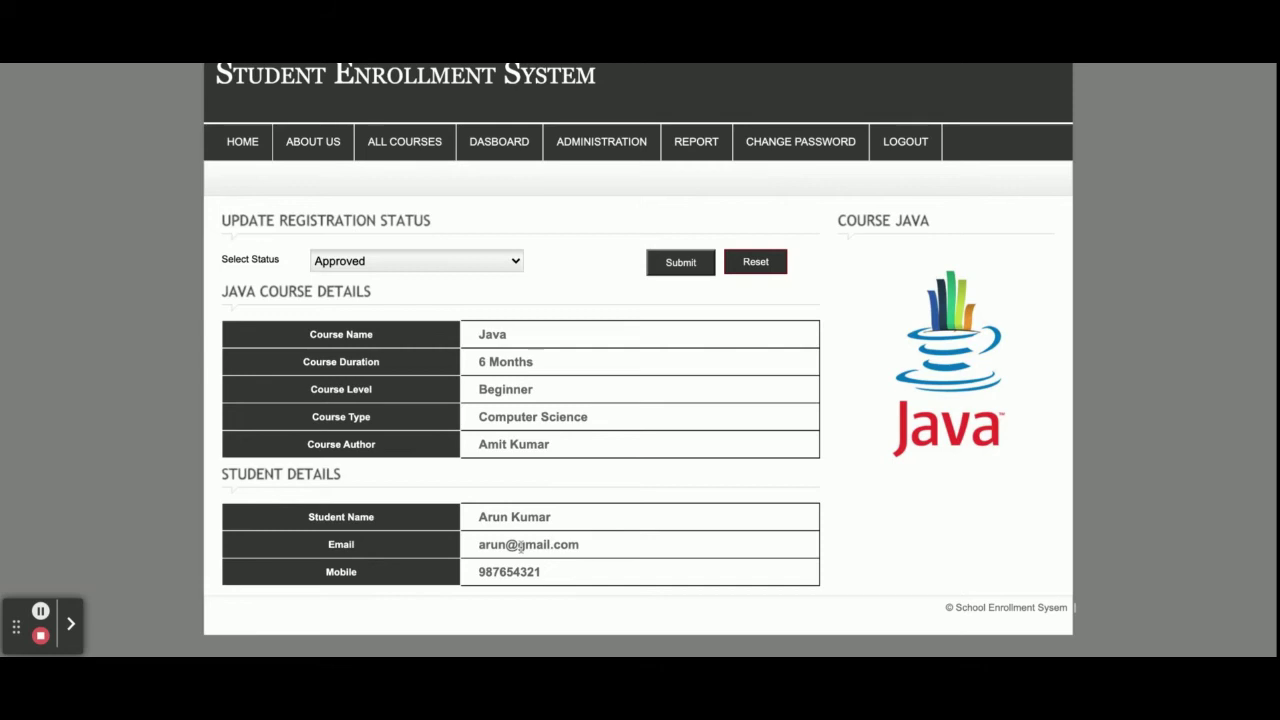
Open the Student Report and edit its first entry in the Student Registration Form
{"action": "mouse_move", "coordinate": [698, 160]}
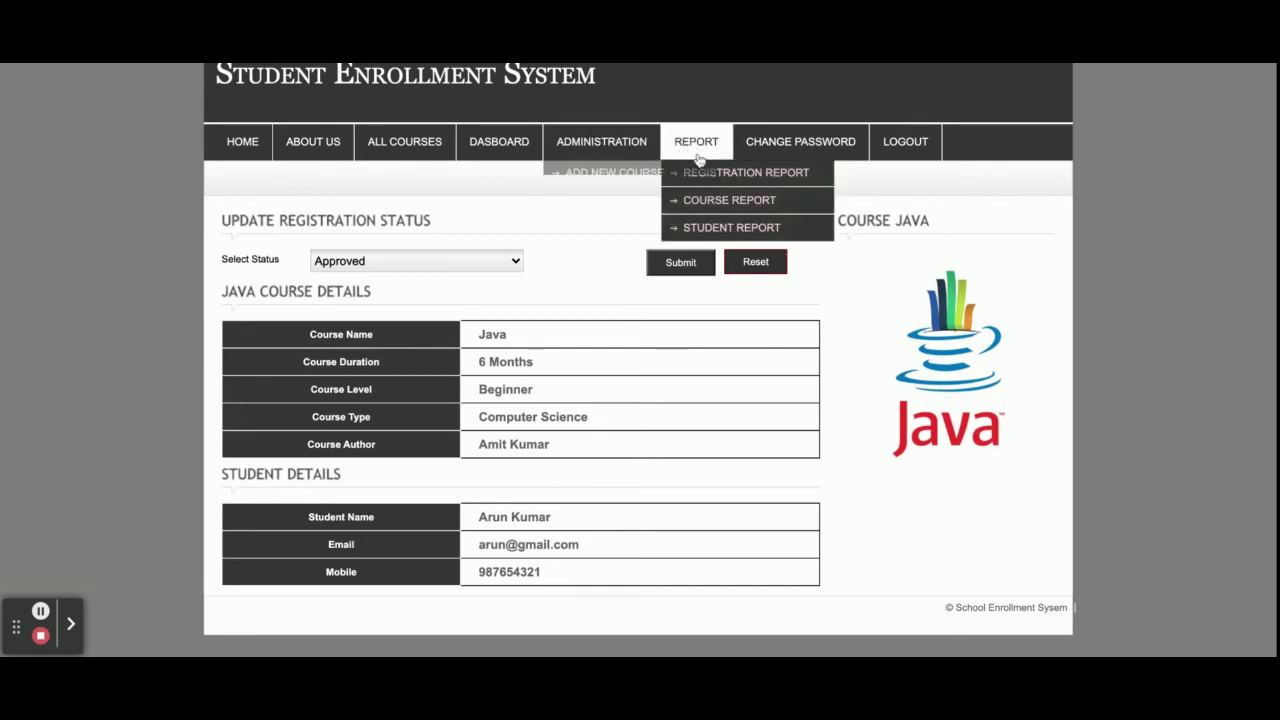
{"action": "left_click", "coordinate": [706, 228]}
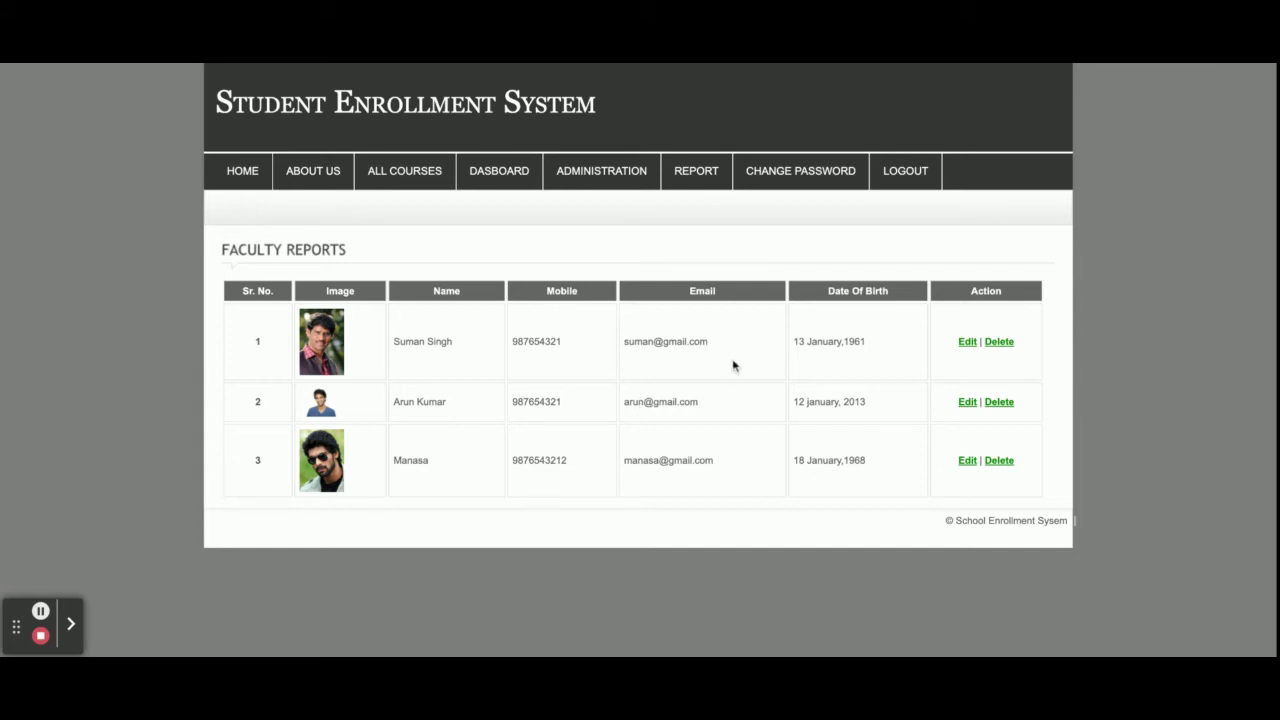
{"action": "left_click", "coordinate": [968, 343]}
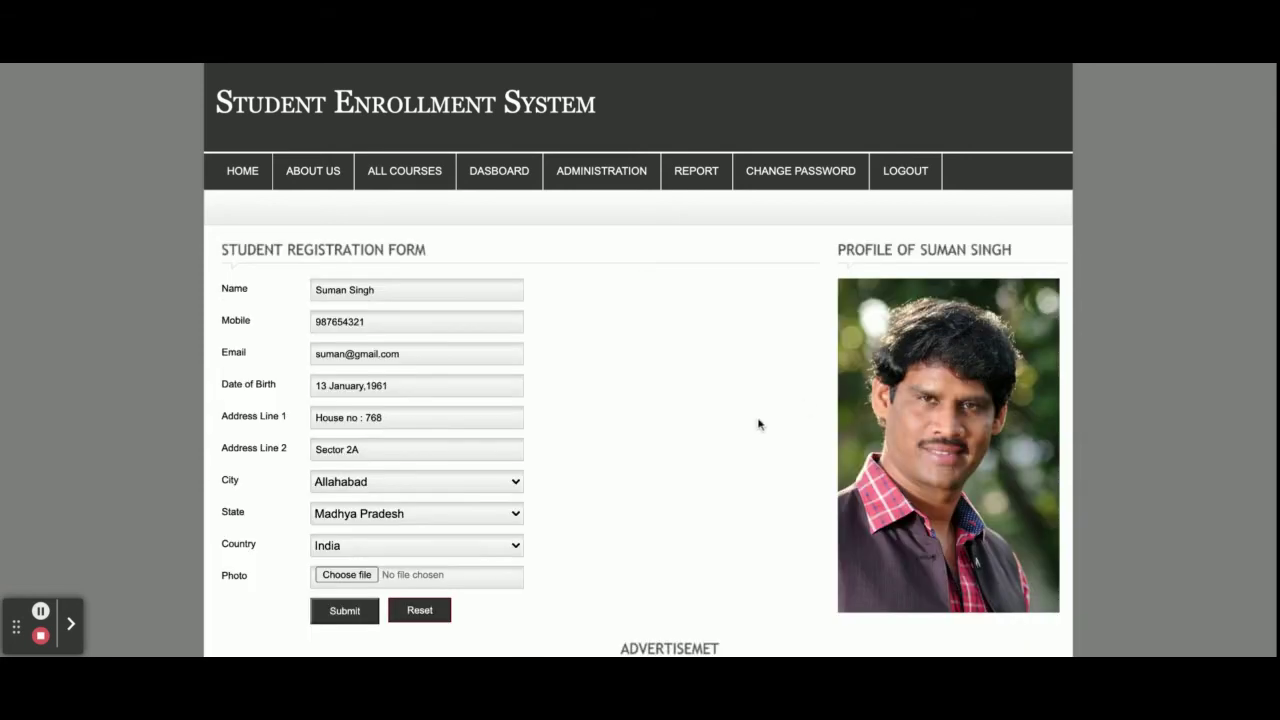
{"action": "scroll", "coordinate": [758, 424], "scroll_direction": "down", "scroll_amount": 2}
{"action": "scroll", "coordinate": [758, 424], "scroll_direction": "up", "scroll_amount": 2}
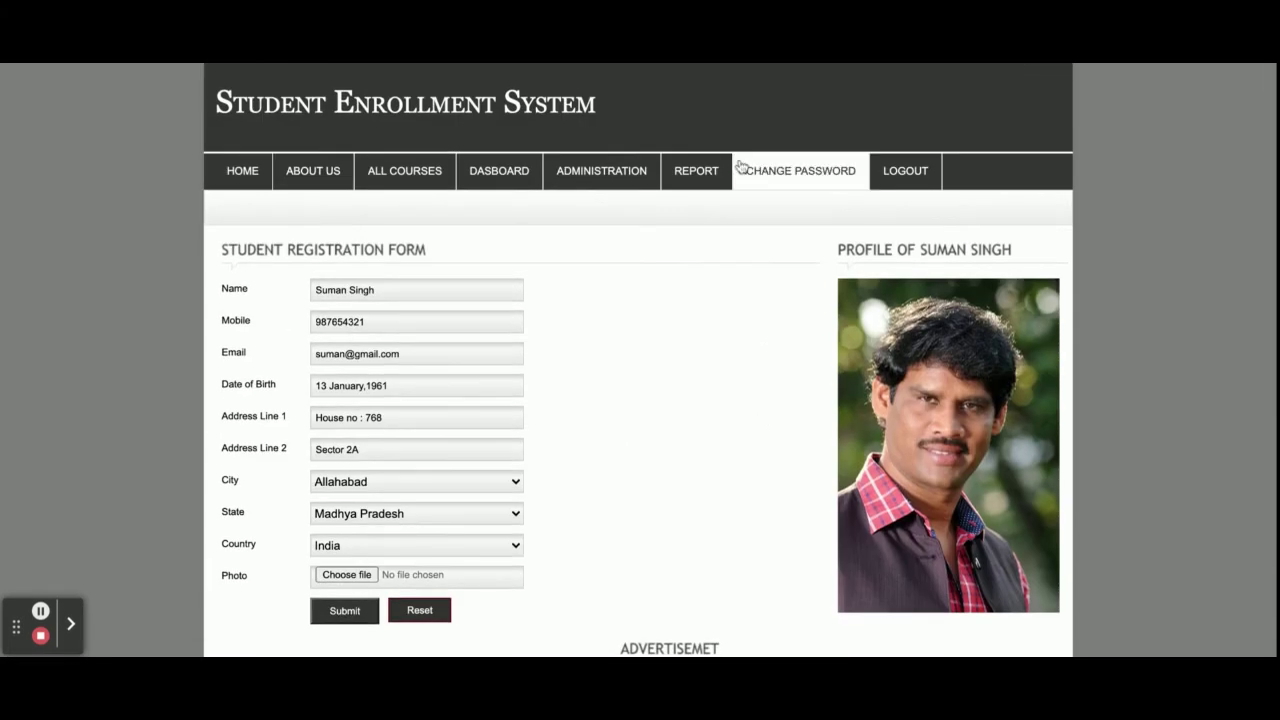
Visit Change Password, log out, and sign back in with the saved admin credentials
{"action": "left_click", "coordinate": [771, 179]}
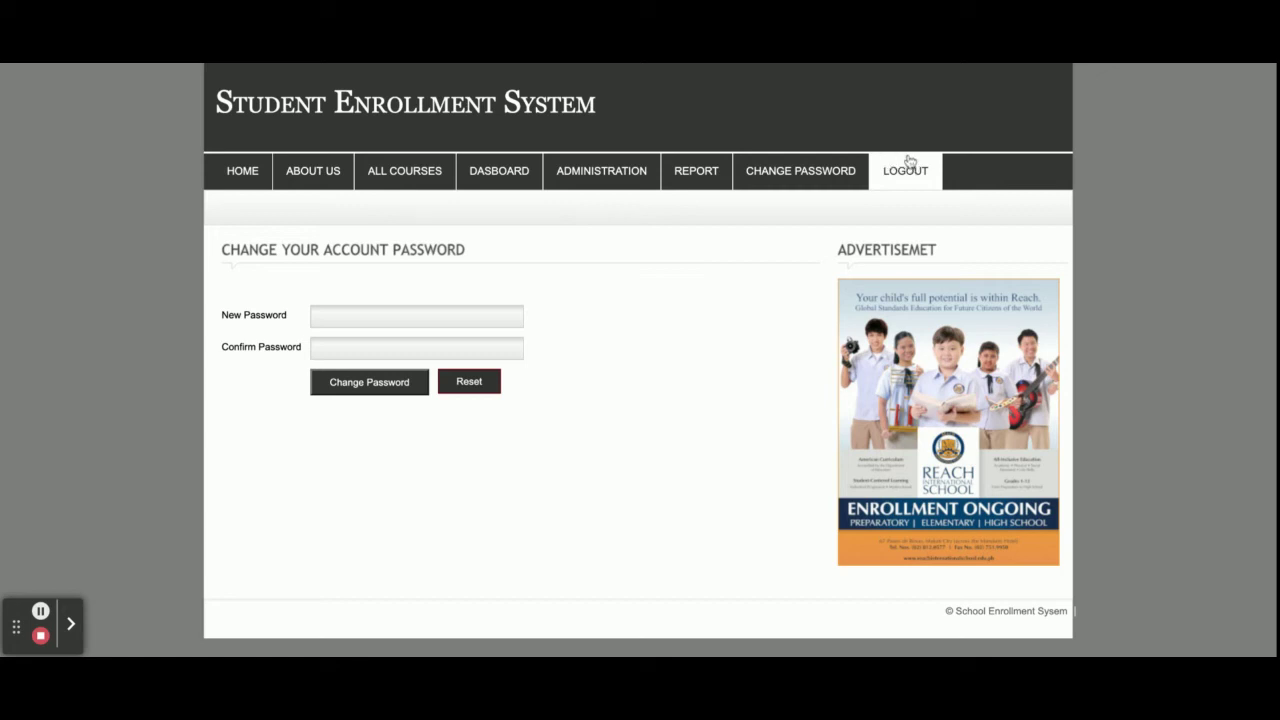
{"action": "left_click", "coordinate": [909, 166]}
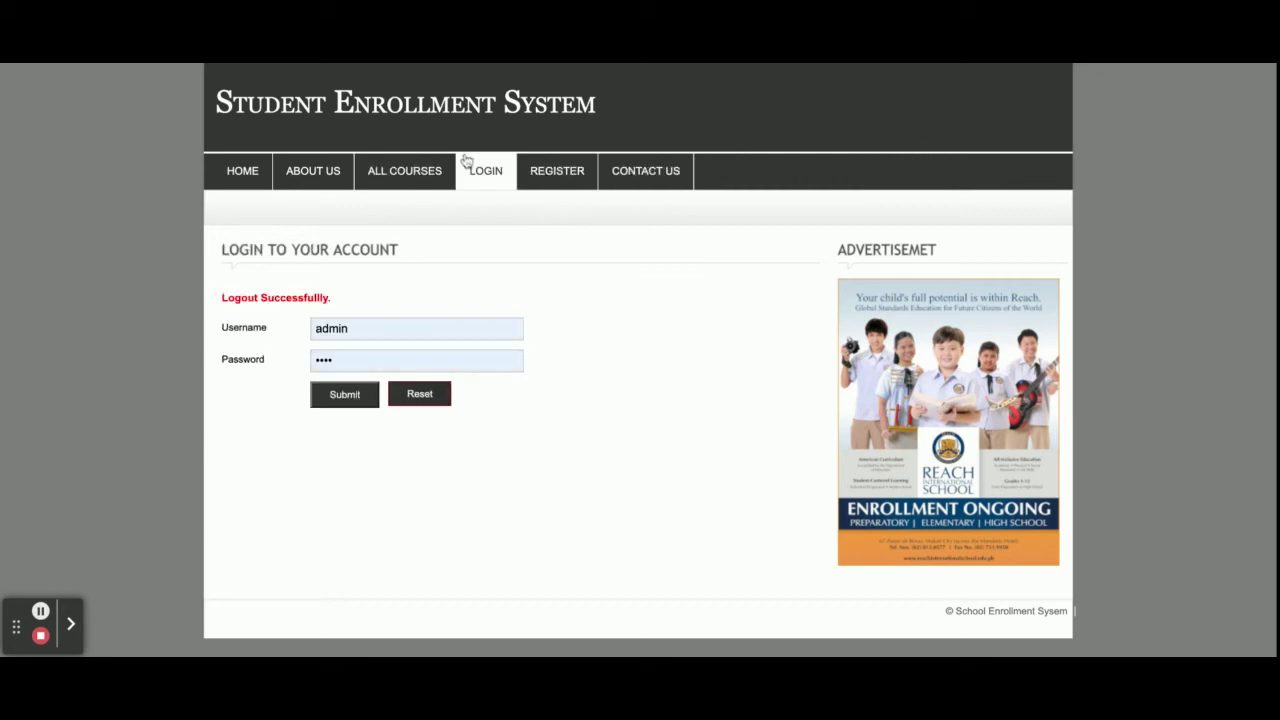
{"action": "left_click", "coordinate": [335, 388]}
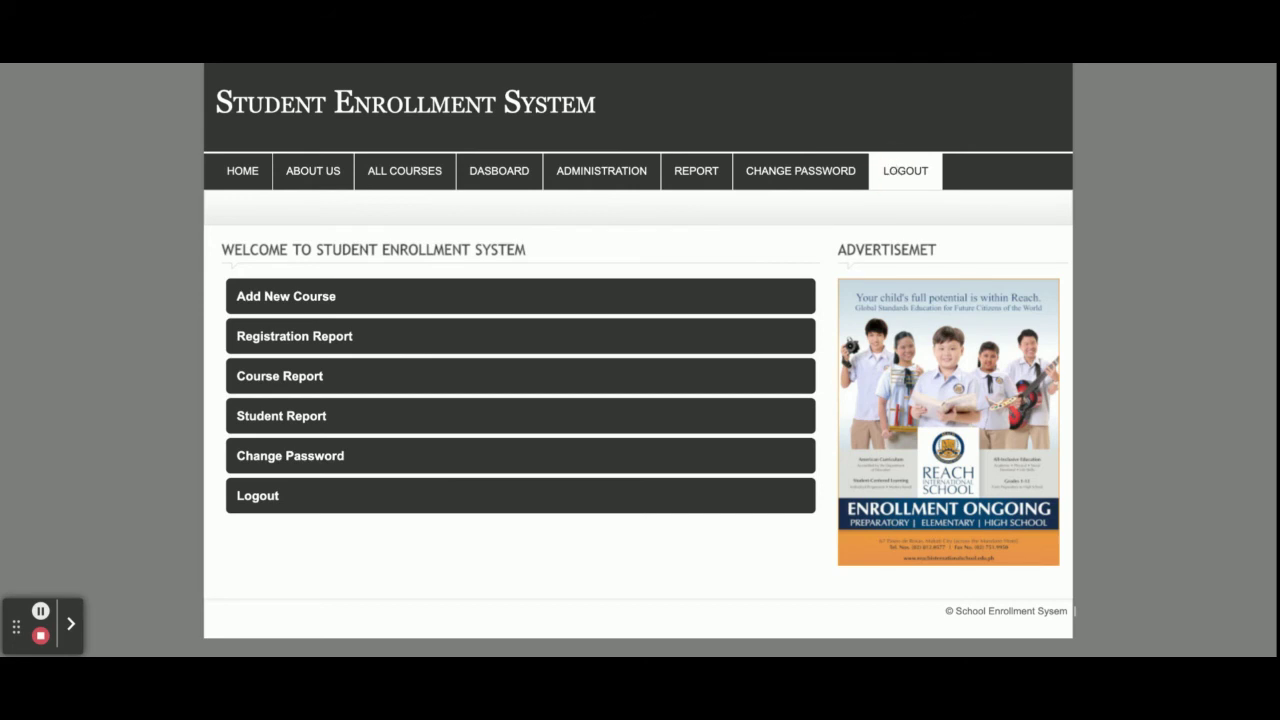
Log out, sign in as 'student', and view the empty My Registrations list
{"action": "left_click", "coordinate": [905, 171]}
{"action": "left_click", "coordinate": [487, 181]}
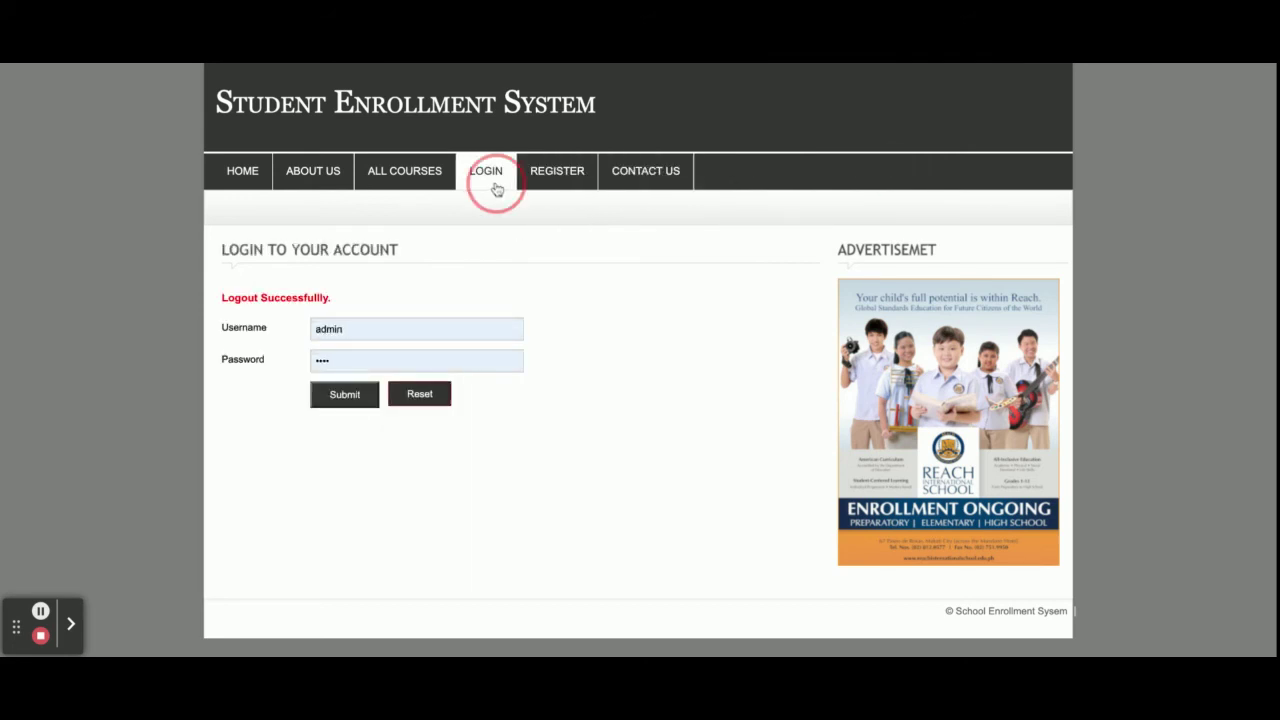
{"action": "left_click", "coordinate": [378, 315]}
{"action": "double_click", "coordinate": [375, 315]}
{"action": "type", "text": "student"}
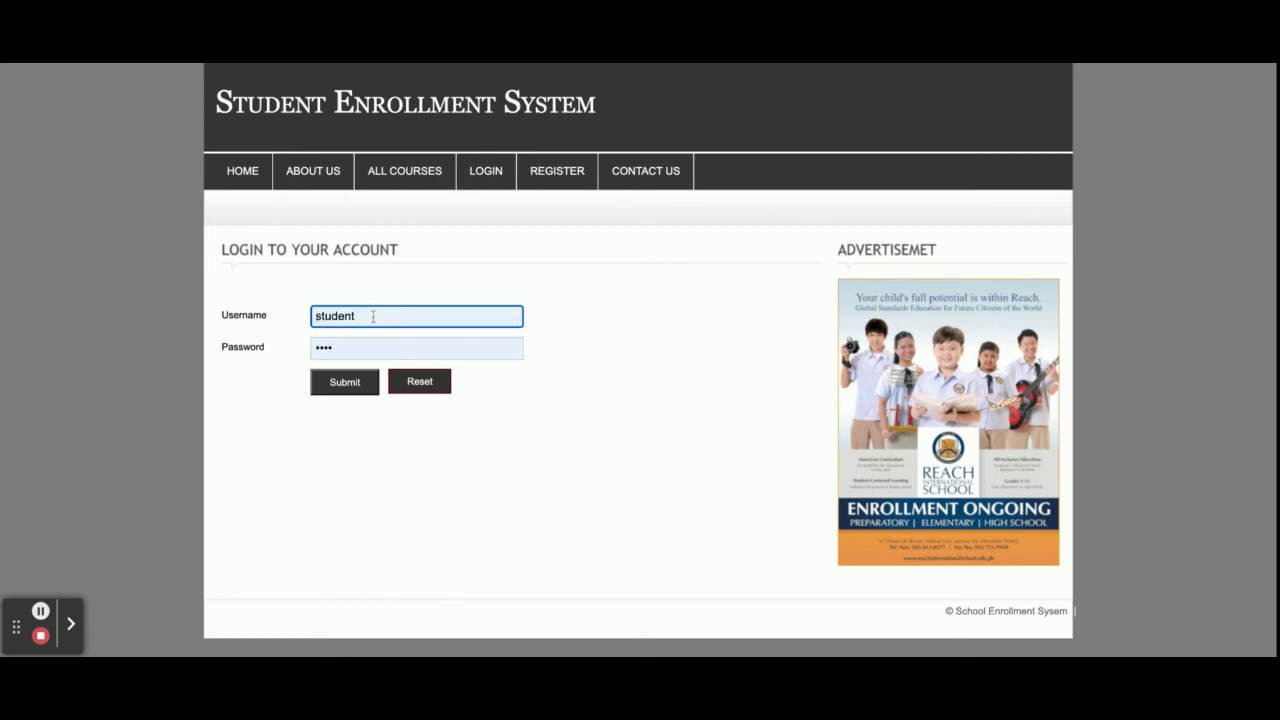
{"action": "key", "text": "Return"}
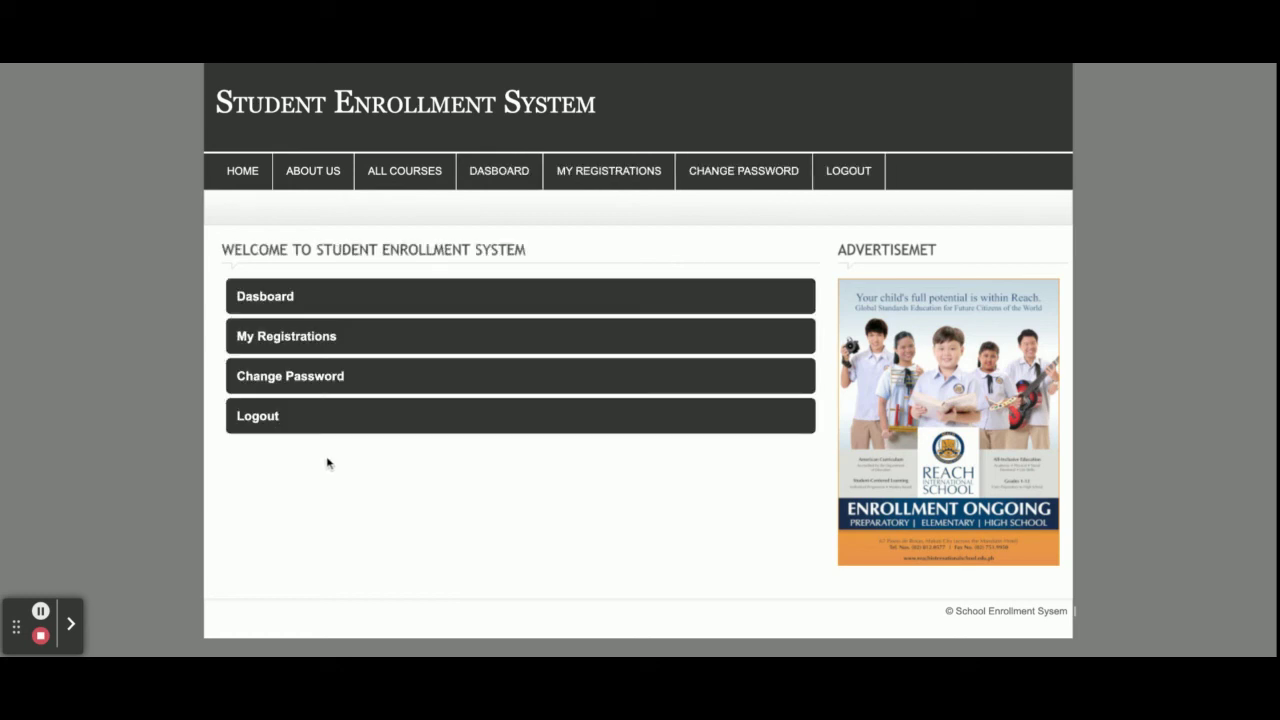
{"action": "left_click", "coordinate": [612, 178]}
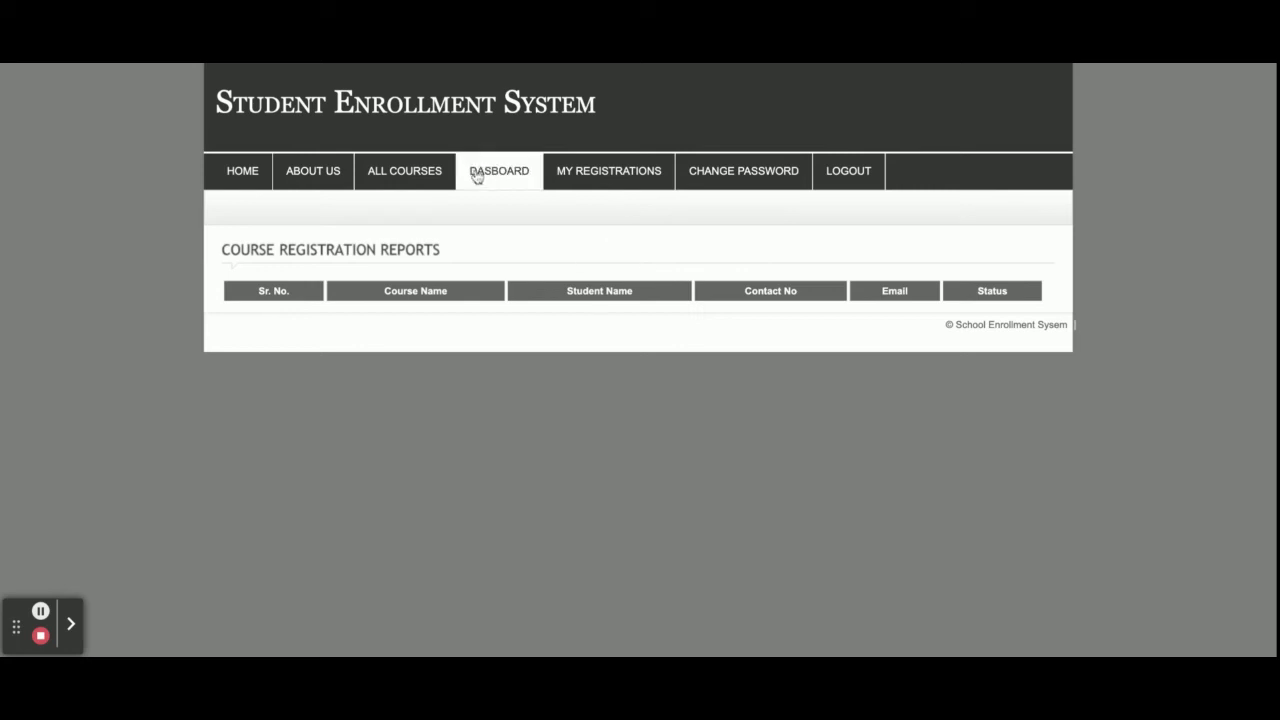
Register for Java starting 15 May 2021 with requirements 'INN THIS HIS COUR'
{"action": "left_click", "coordinate": [417, 179]}
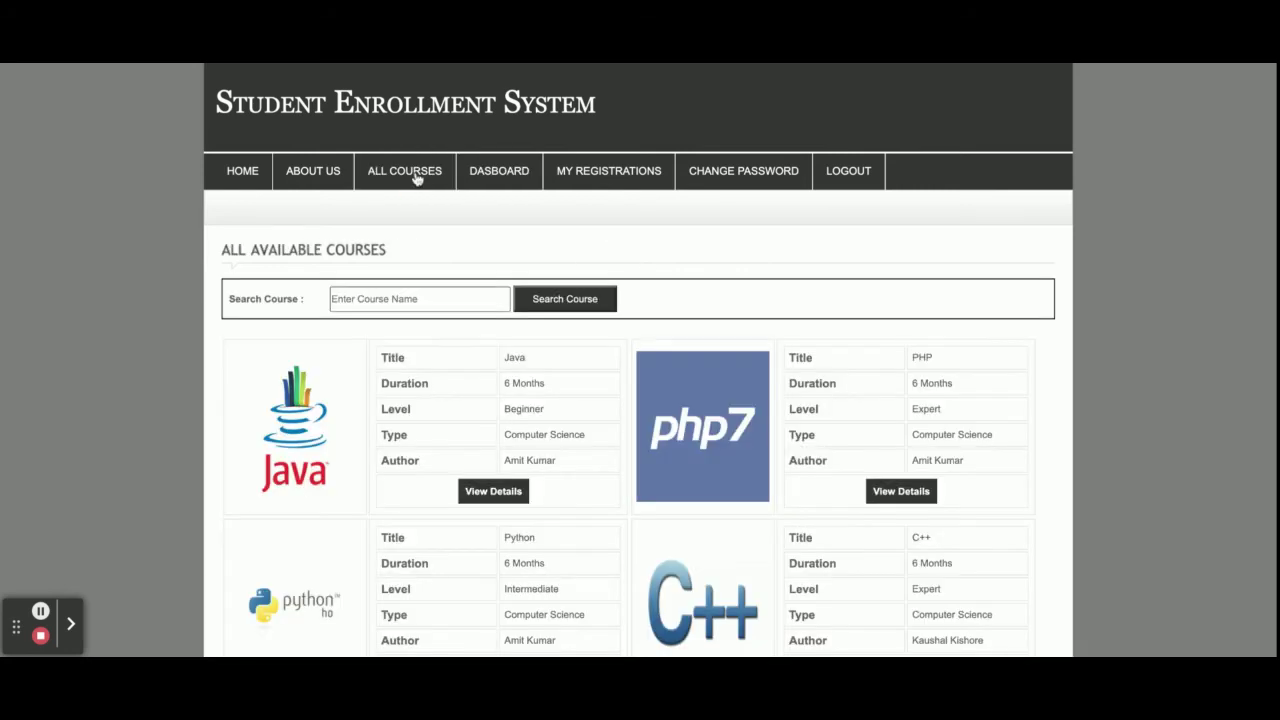
{"action": "scroll", "coordinate": [512, 355], "scroll_direction": "down", "scroll_amount": 2}
{"action": "left_click", "coordinate": [512, 355]}
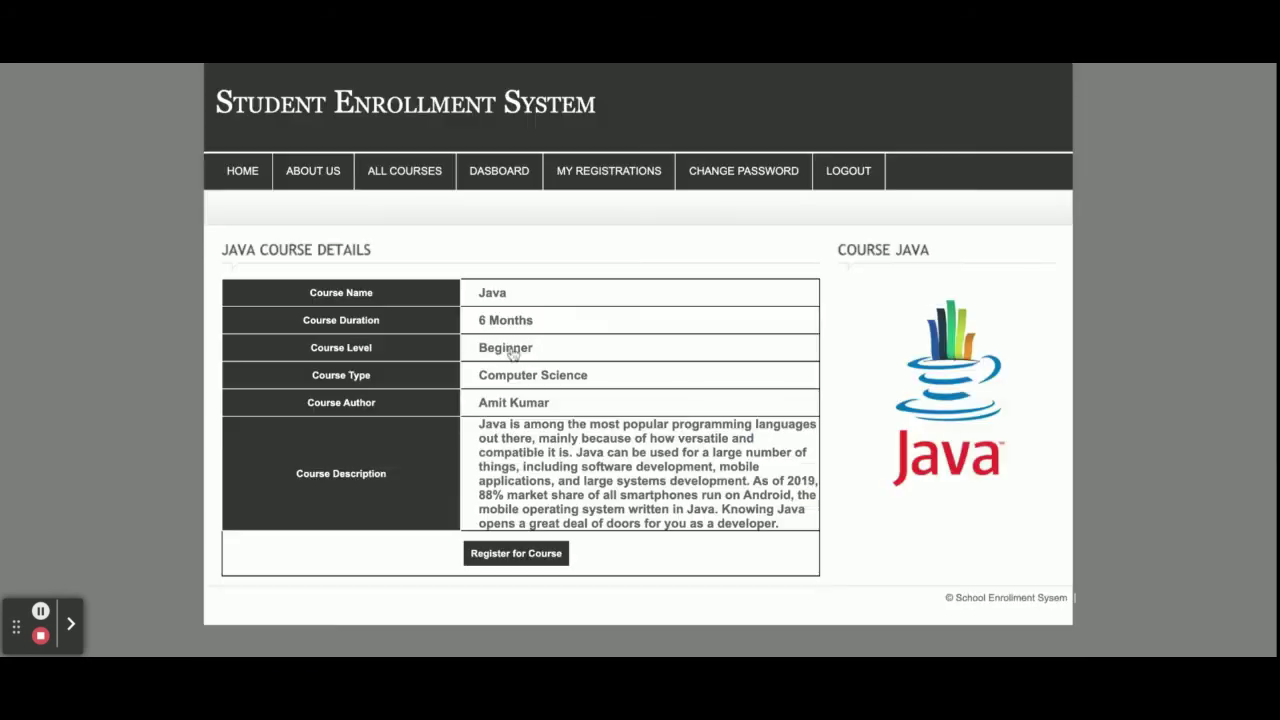
{"action": "left_click", "coordinate": [506, 556]}
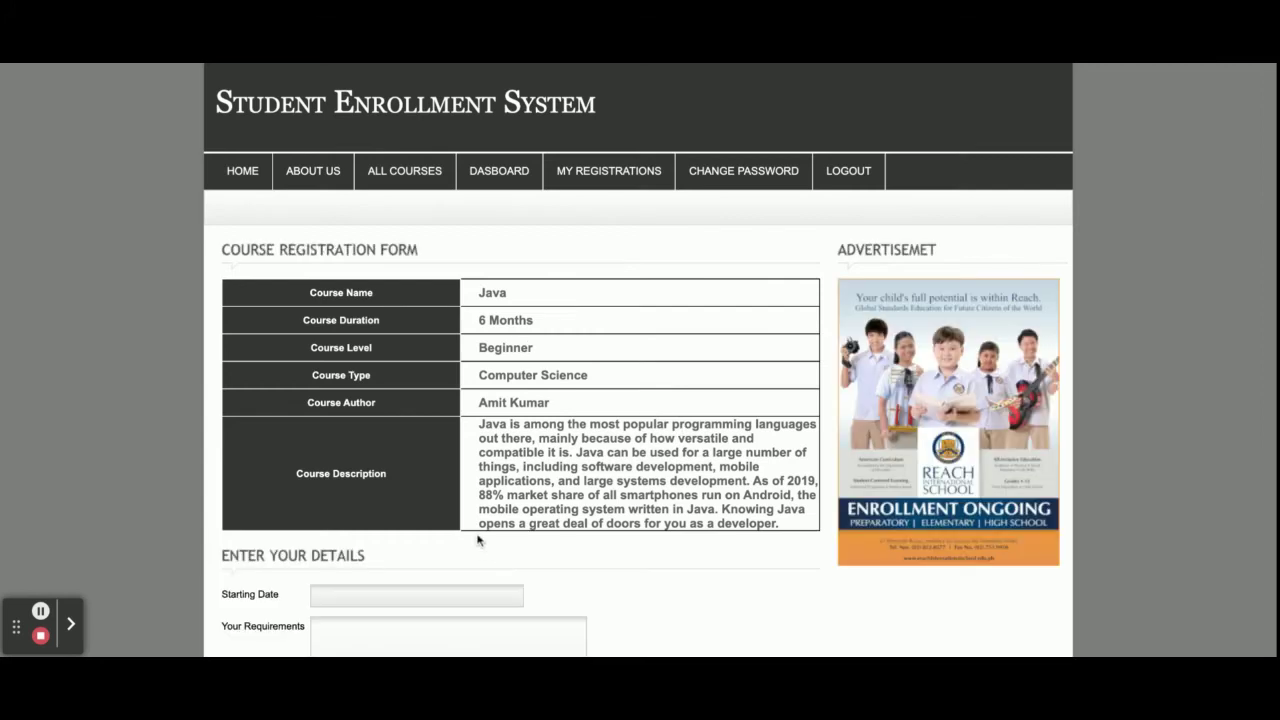
{"action": "scroll", "coordinate": [506, 561], "scroll_direction": "down", "scroll_amount": 2}
{"action": "left_click", "coordinate": [421, 445]}
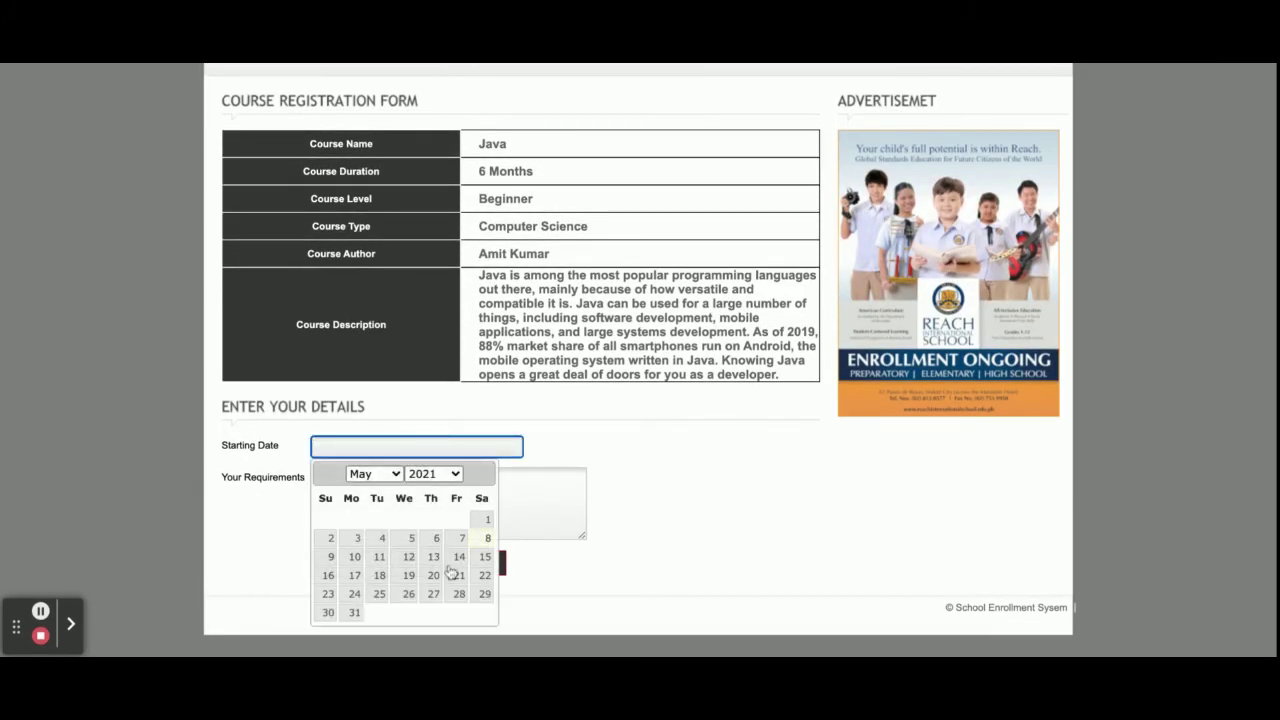
{"action": "left_click", "coordinate": [484, 557]}
{"action": "left_click", "coordinate": [399, 512]}
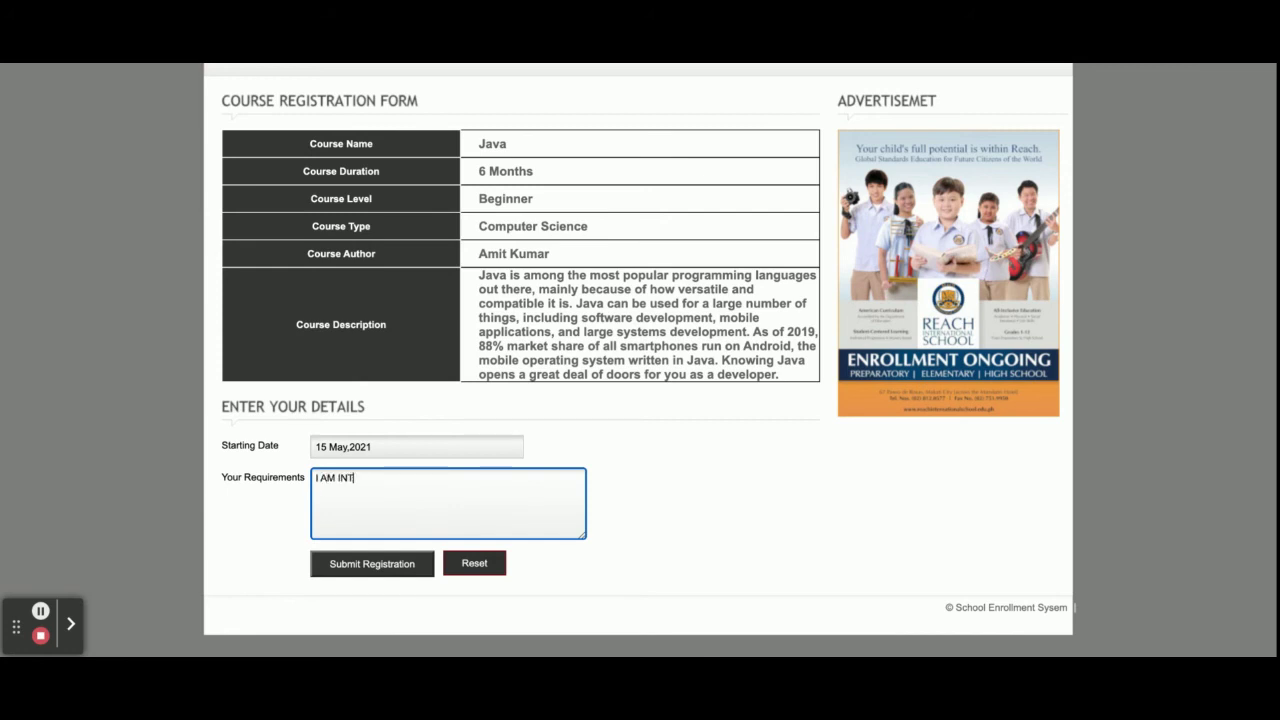
{"action": "type", "text": "INN THIS "}
{"action": "type", "text": "HIS COUR"}
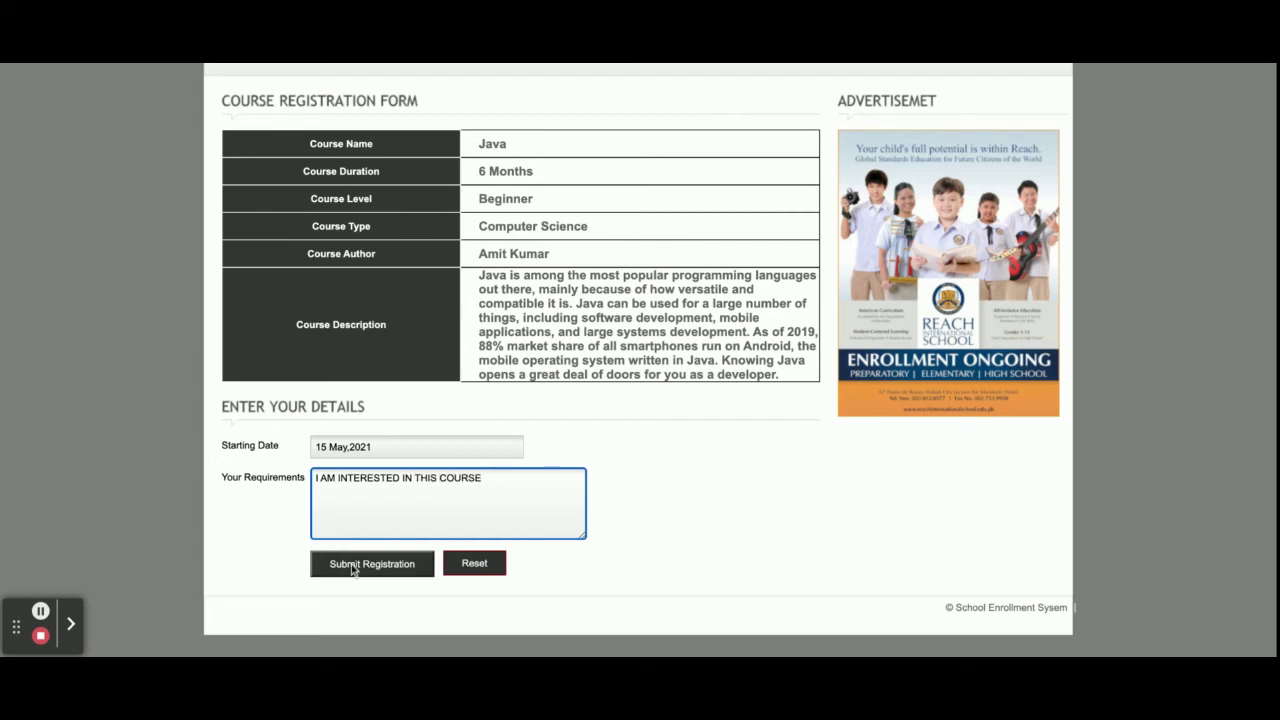
{"action": "left_click", "coordinate": [355, 566]}
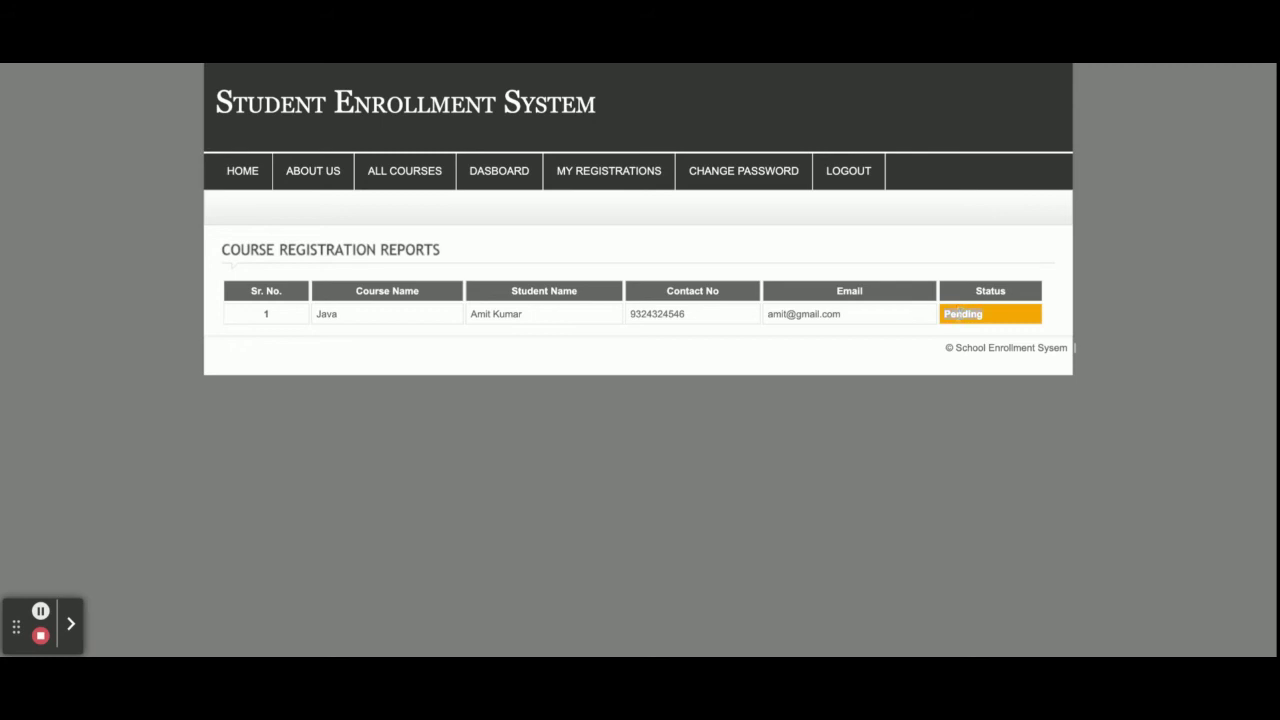
Register for Angular starting 28 May 2021 with requirements 'I want to learrn Anngular'
{"action": "left_click", "coordinate": [424, 170]}
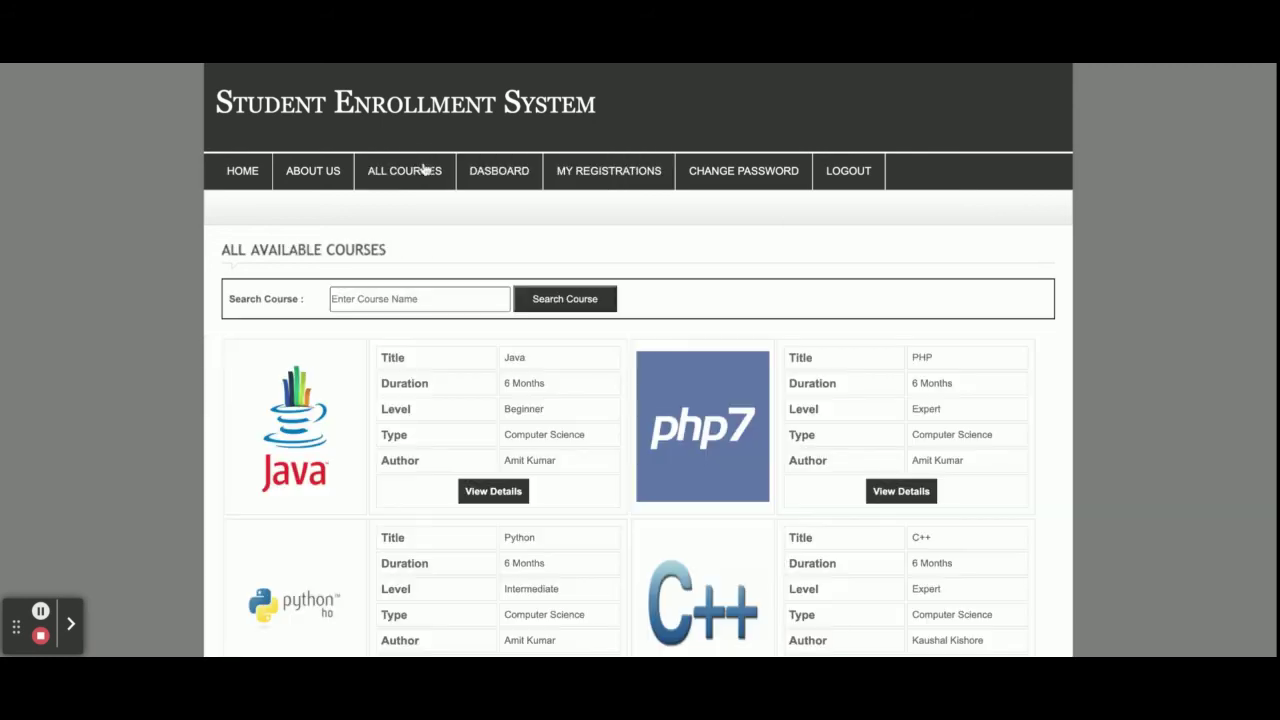
{"action": "scroll", "coordinate": [580, 351], "scroll_direction": "down", "scroll_amount": 6}
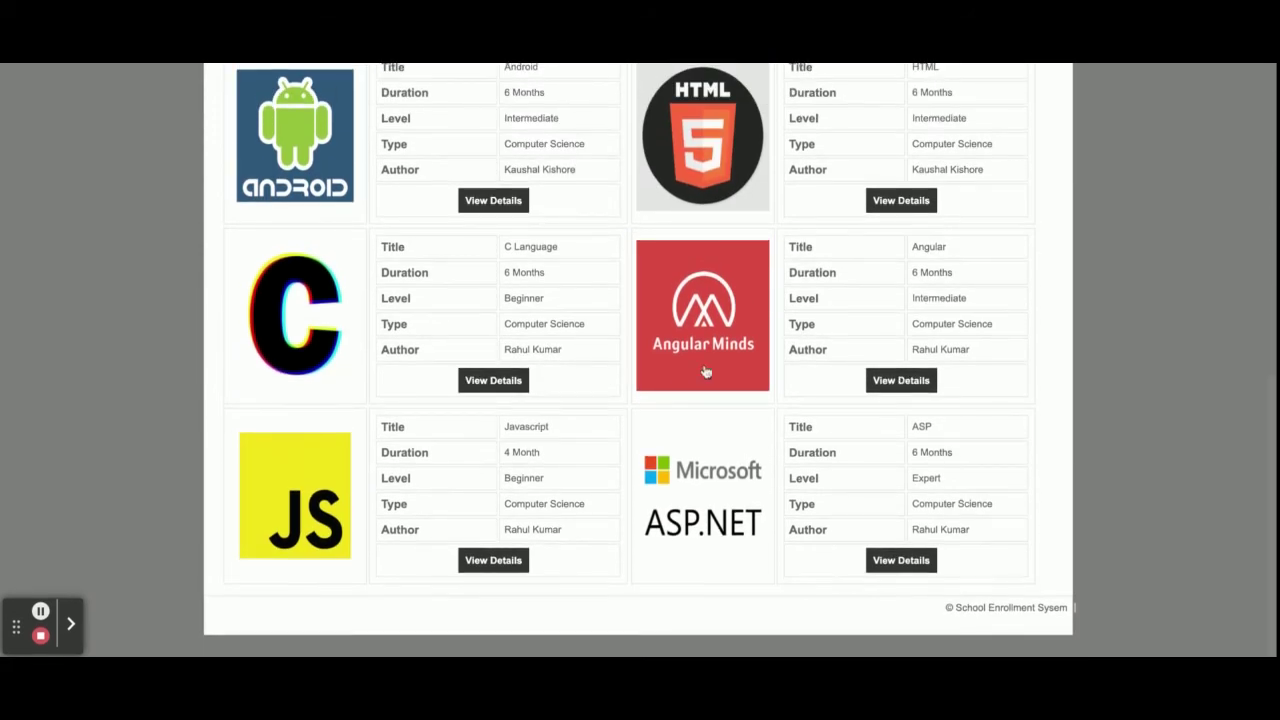
{"action": "left_click", "coordinate": [901, 380]}
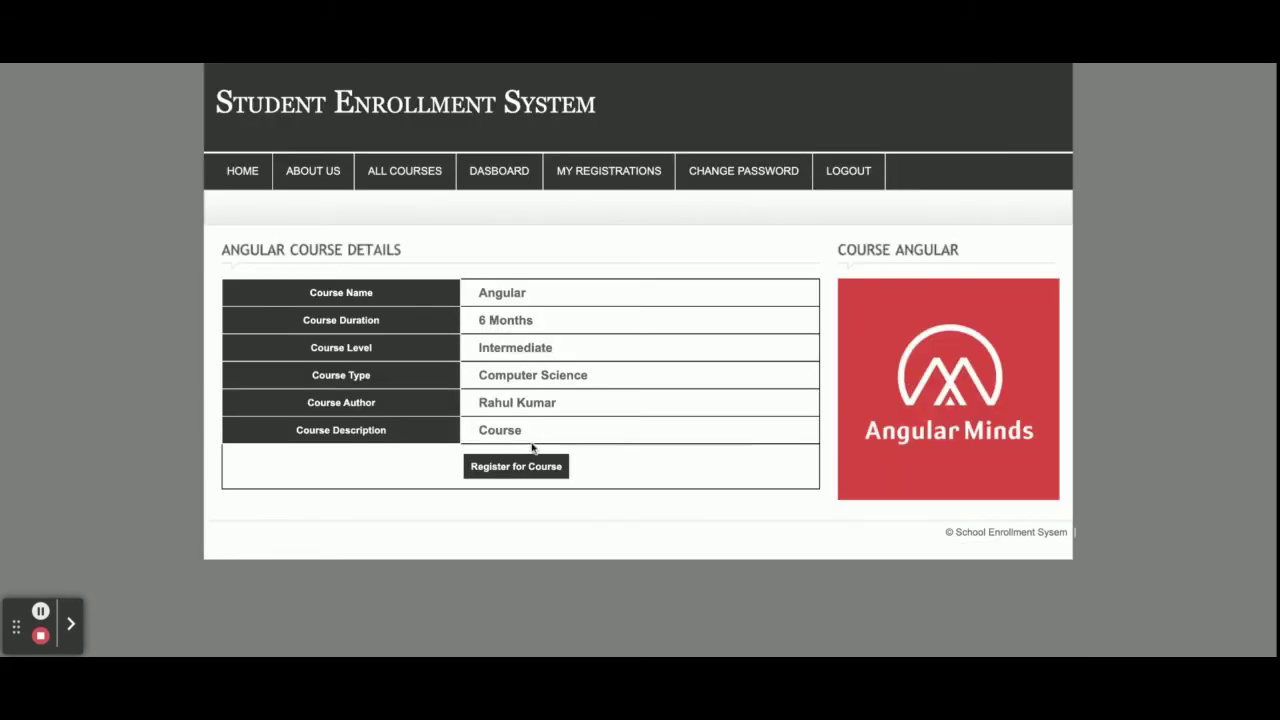
{"action": "left_click", "coordinate": [529, 466]}
{"action": "left_click", "coordinate": [351, 507]}
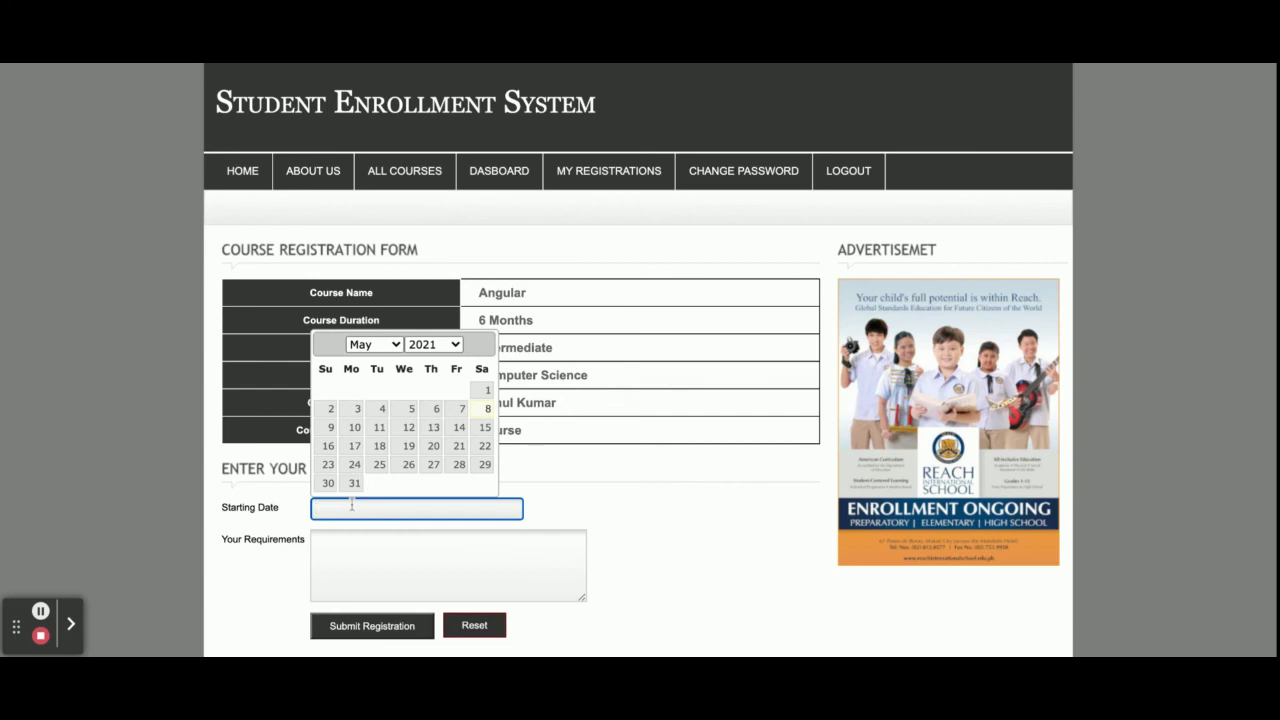
{"action": "left_click", "coordinate": [458, 465]}
{"action": "left_click", "coordinate": [421, 565]}
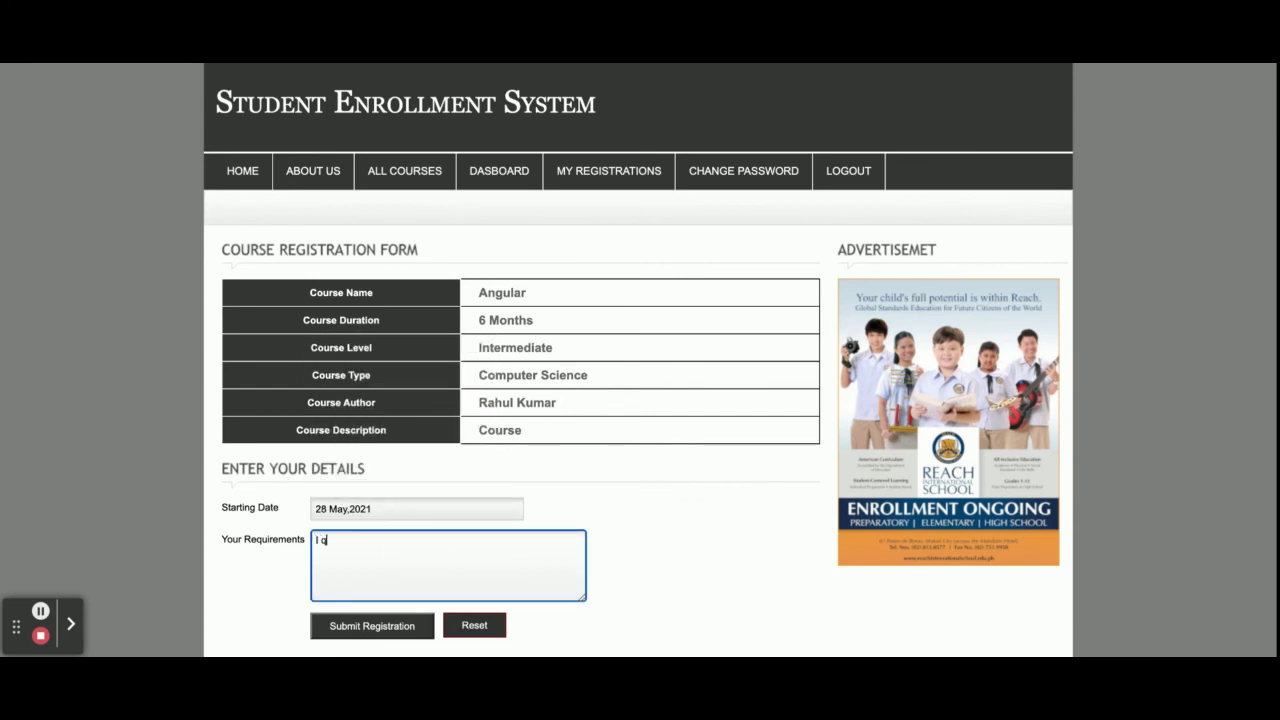
{"action": "type", "text": "I want to learrn Anngu"}
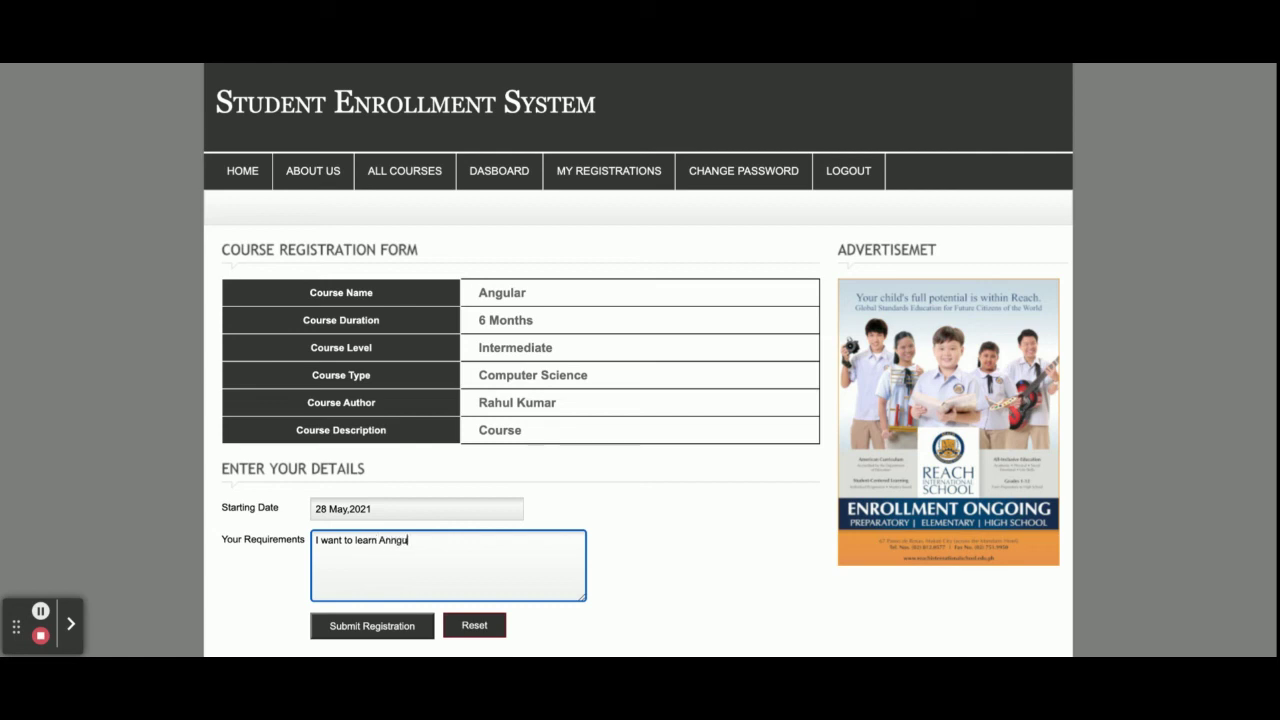
{"action": "type", "text": "lar"}
{"action": "left_click", "coordinate": [388, 630]}
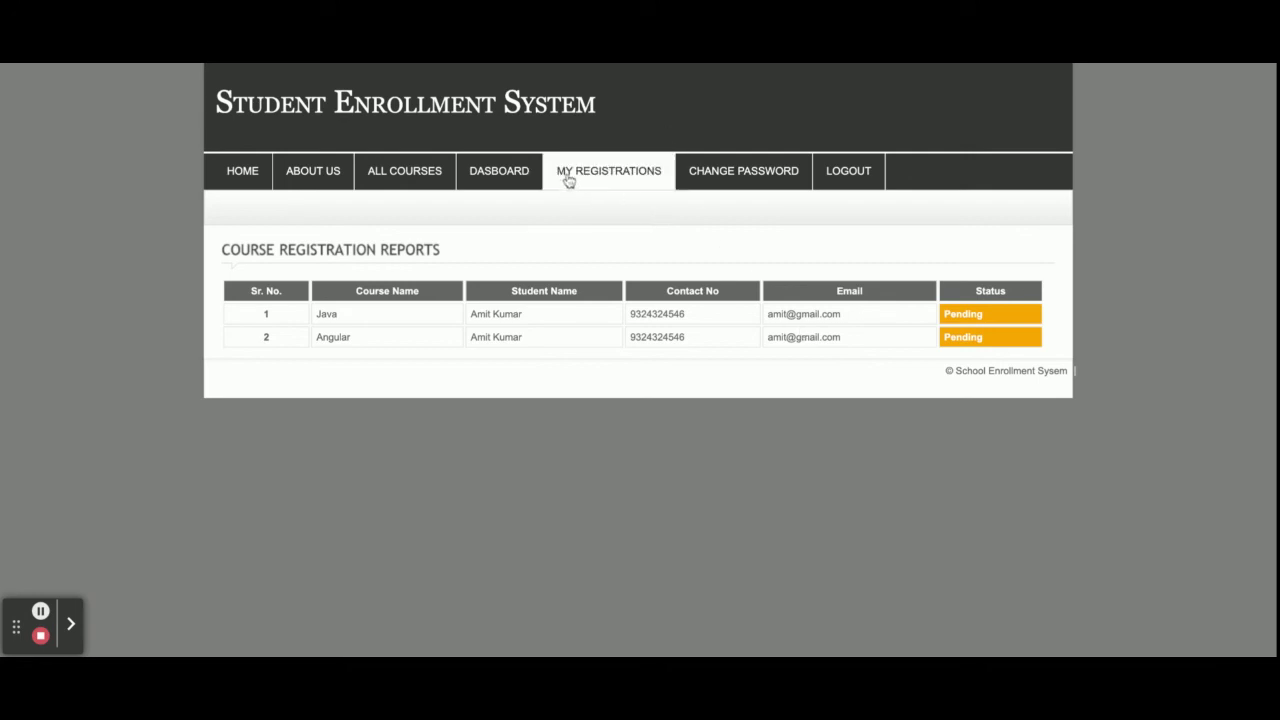
Sign out of the student account and sign back in as 'admin'
{"action": "left_click", "coordinate": [614, 173]}
{"action": "left_click", "coordinate": [734, 187]}
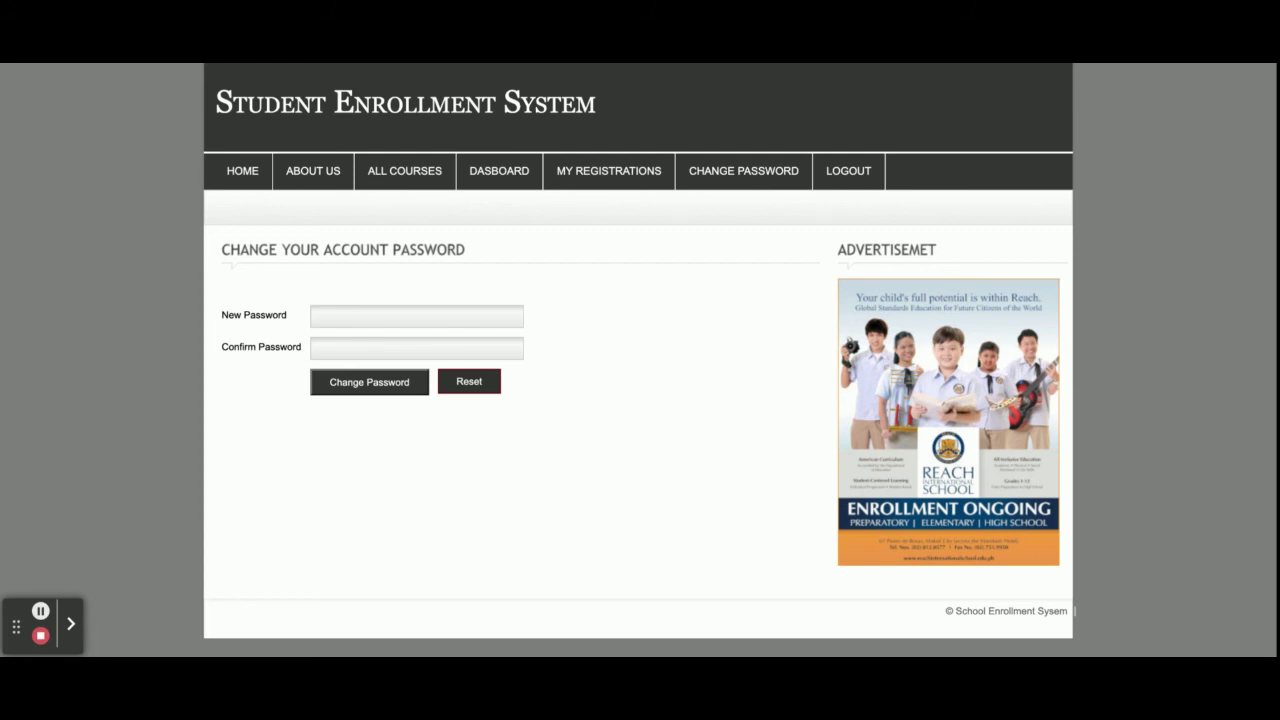
{"action": "left_click", "coordinate": [838, 186]}
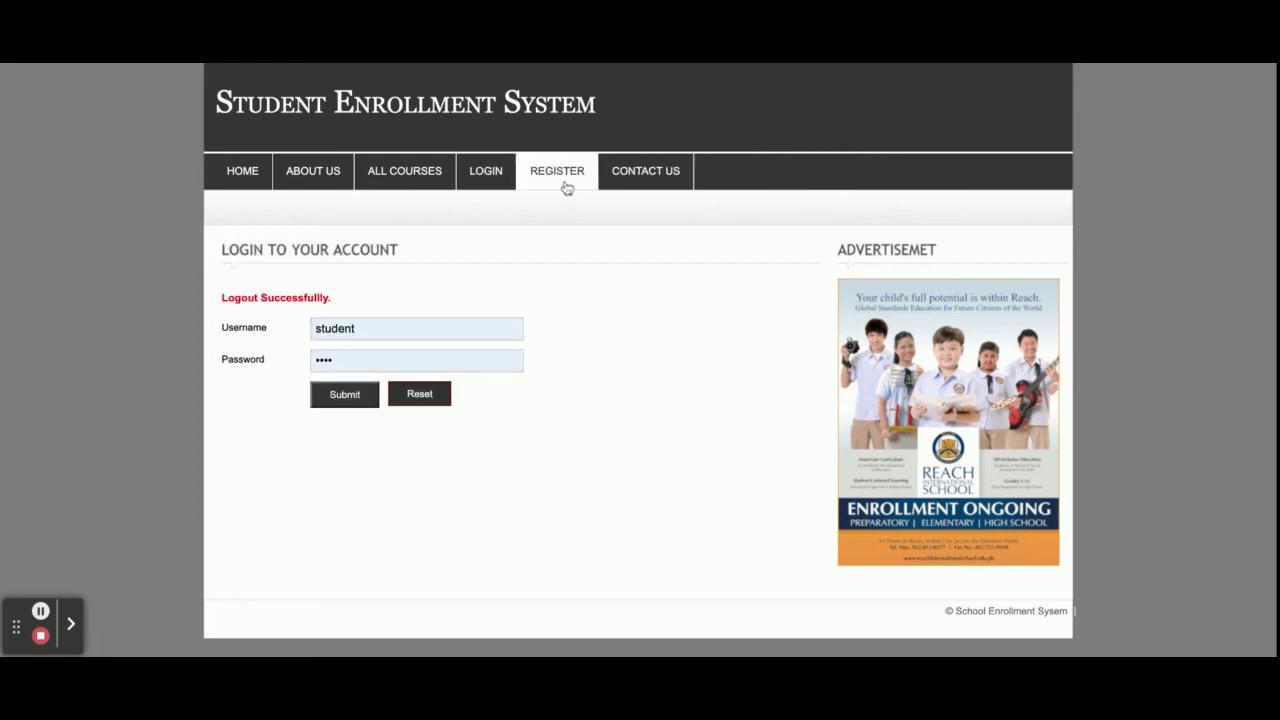
{"action": "left_click", "coordinate": [381, 320]}
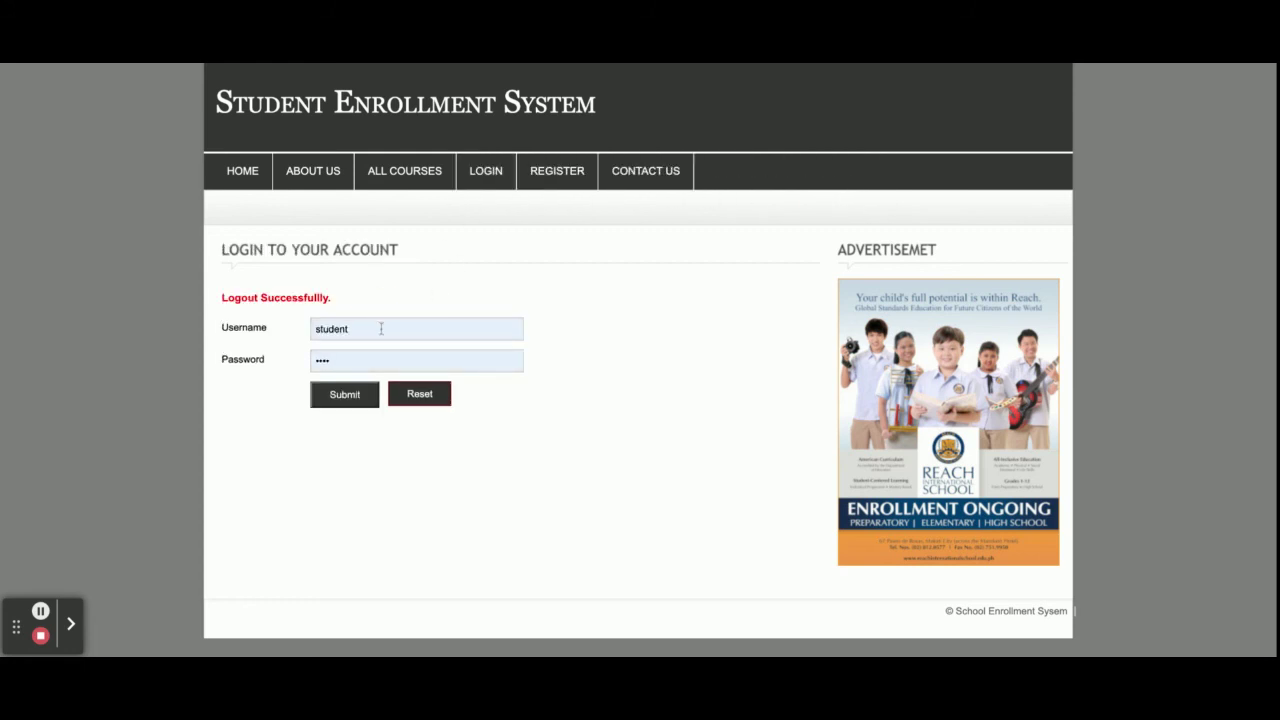
{"action": "left_click", "coordinate": [381, 328]}
{"action": "key", "text": "ctrl+a"}
{"action": "type", "text": "admin"}
{"action": "key", "text": "Return"}
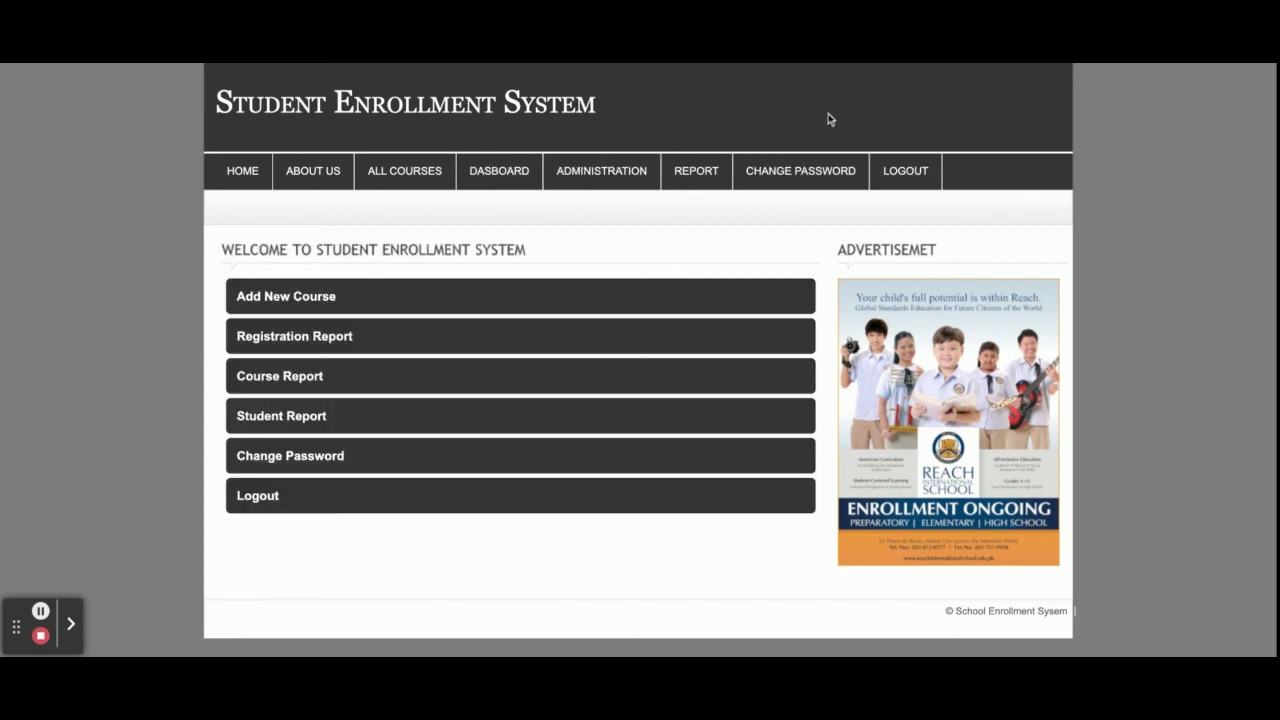
In the Registration Report, approve the student's Java registration
{"action": "mouse_move", "coordinate": [710, 173]}
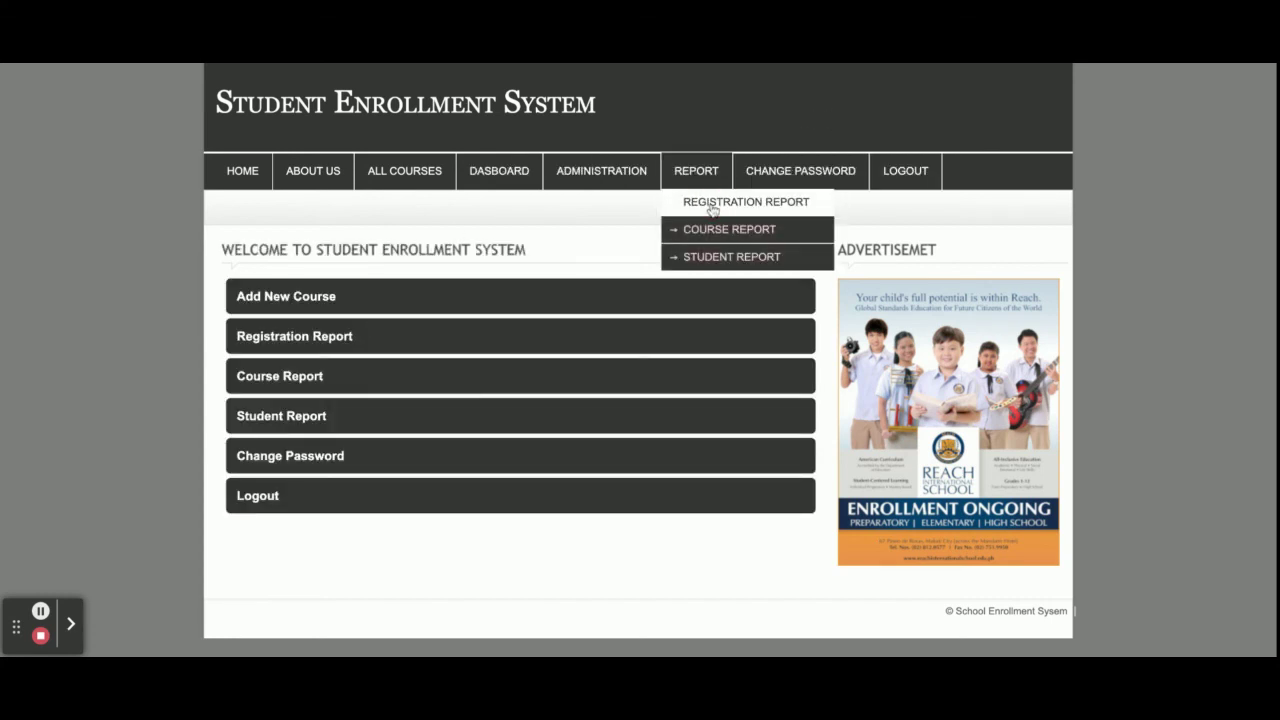
{"action": "left_click", "coordinate": [713, 204]}
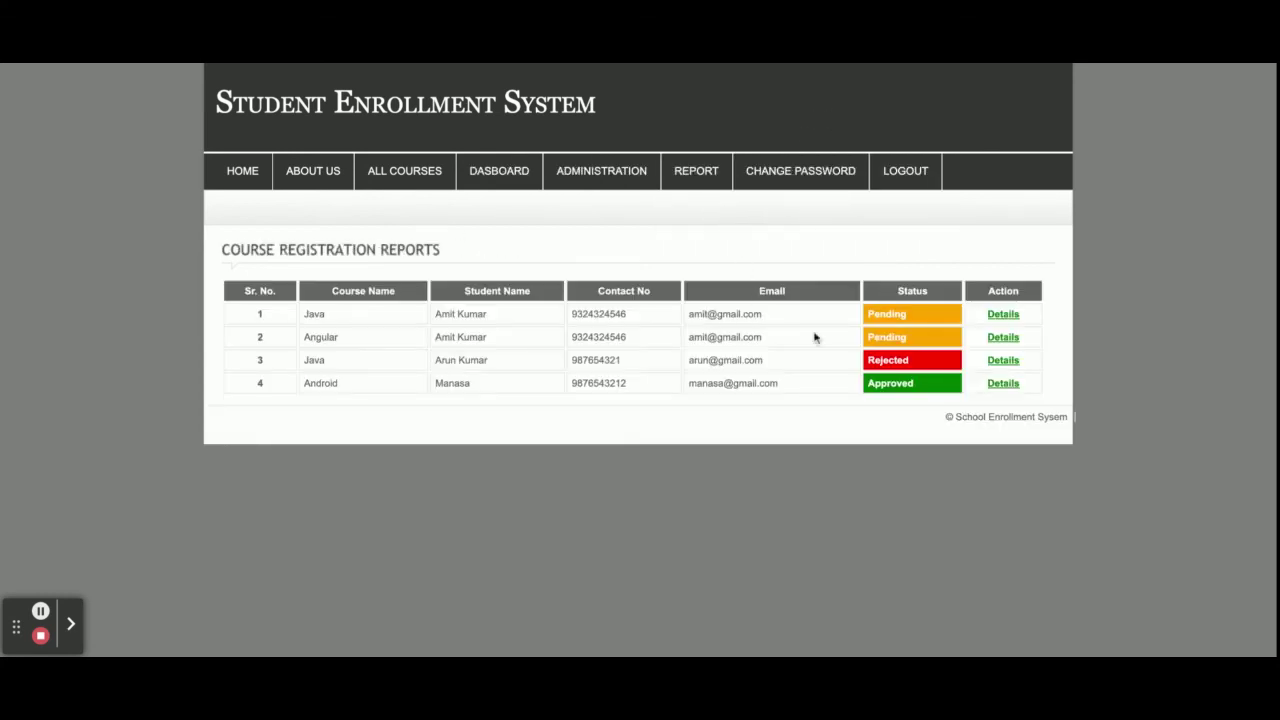
{"action": "left_click", "coordinate": [1004, 316]}
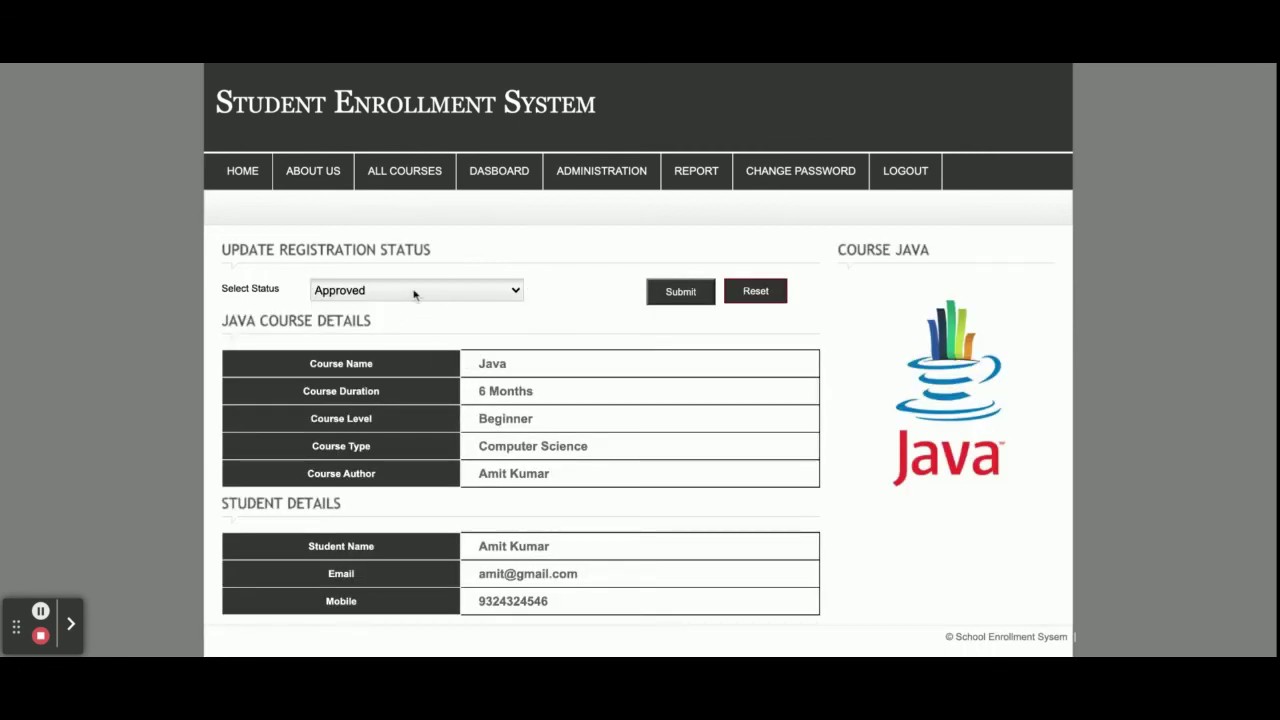
{"action": "left_click", "coordinate": [674, 293]}
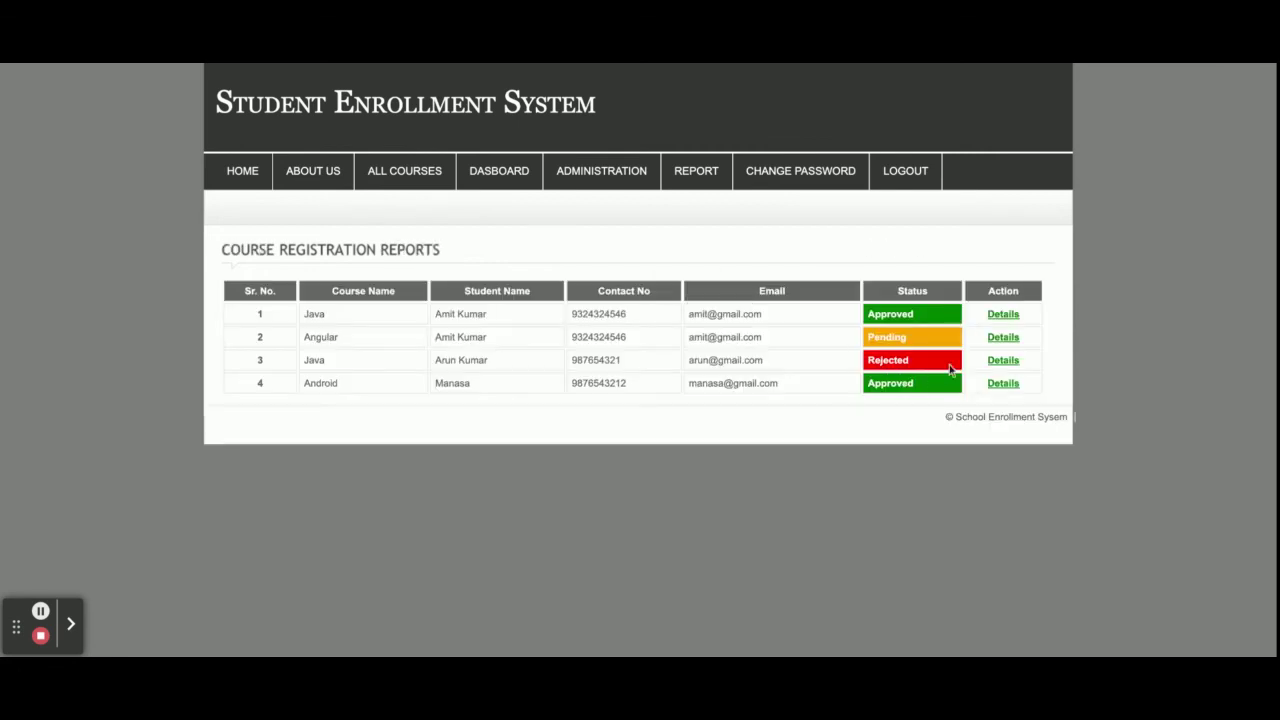
Set the Angular registration to Rejected, submit it, and sign out of the admin account
{"action": "left_click", "coordinate": [1003, 338]}
{"action": "left_click", "coordinate": [429, 284]}
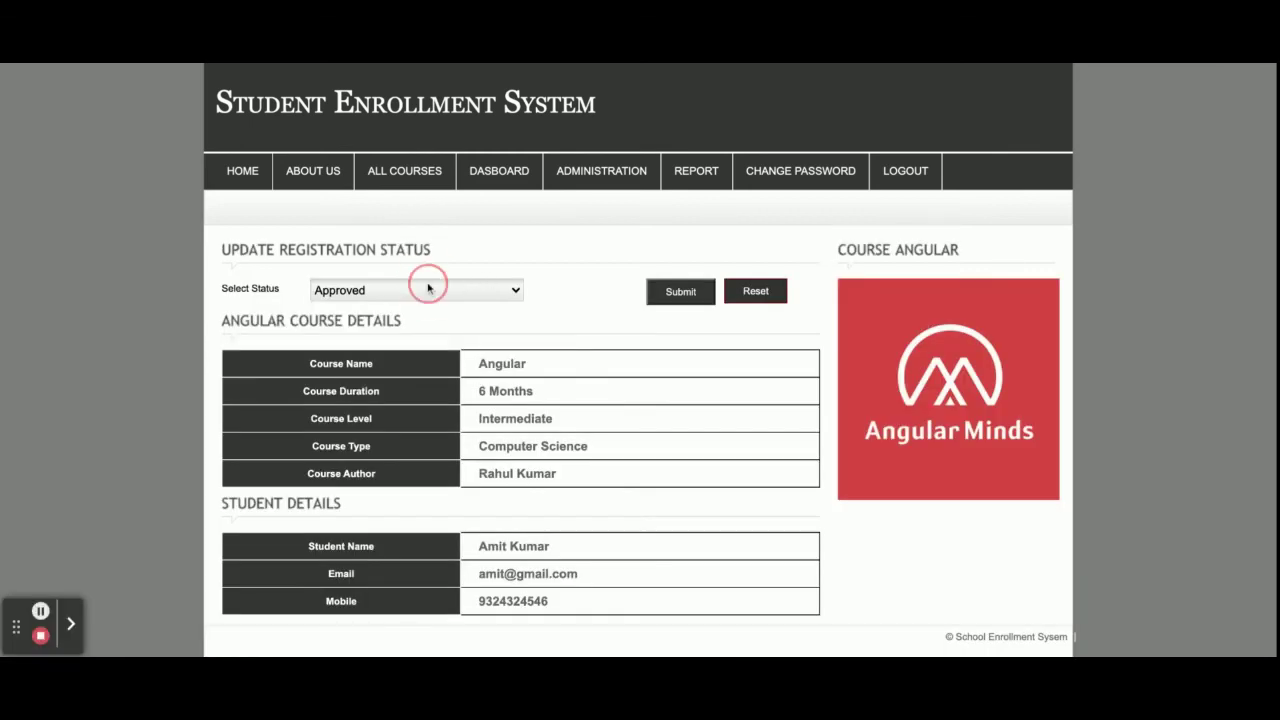
{"action": "left_click", "coordinate": [420, 328]}
{"action": "left_click", "coordinate": [675, 297]}
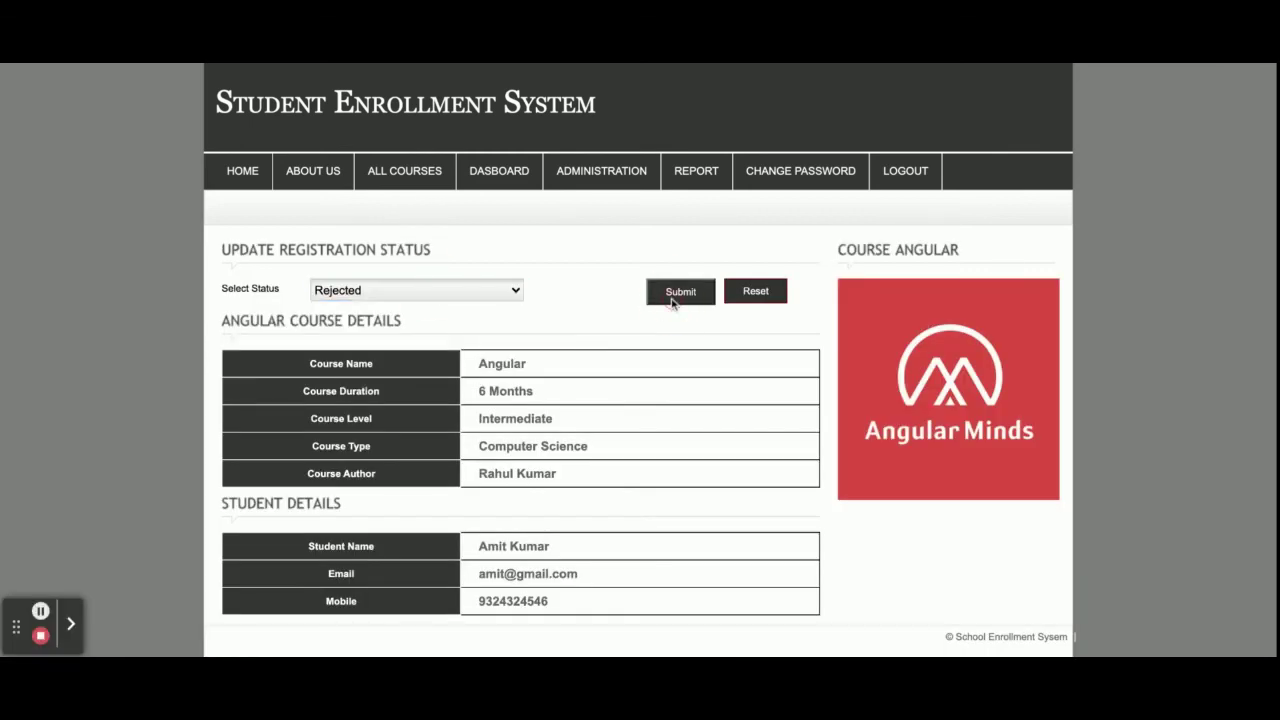
{"action": "left_click", "coordinate": [905, 171]}
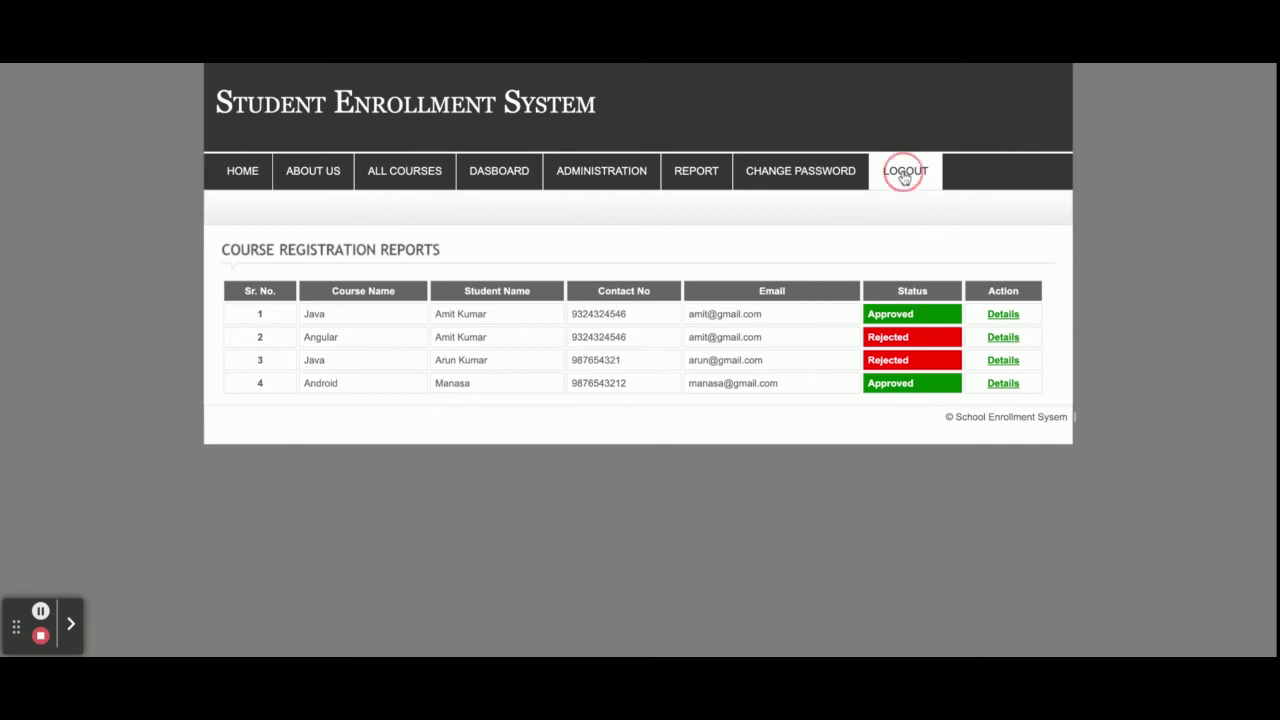
{"action": "double_click", "coordinate": [385, 333]}
Sign in as 'student' and view My Registrations showing Java Approved, Angular Rejected
{"action": "type", "text": "student"}
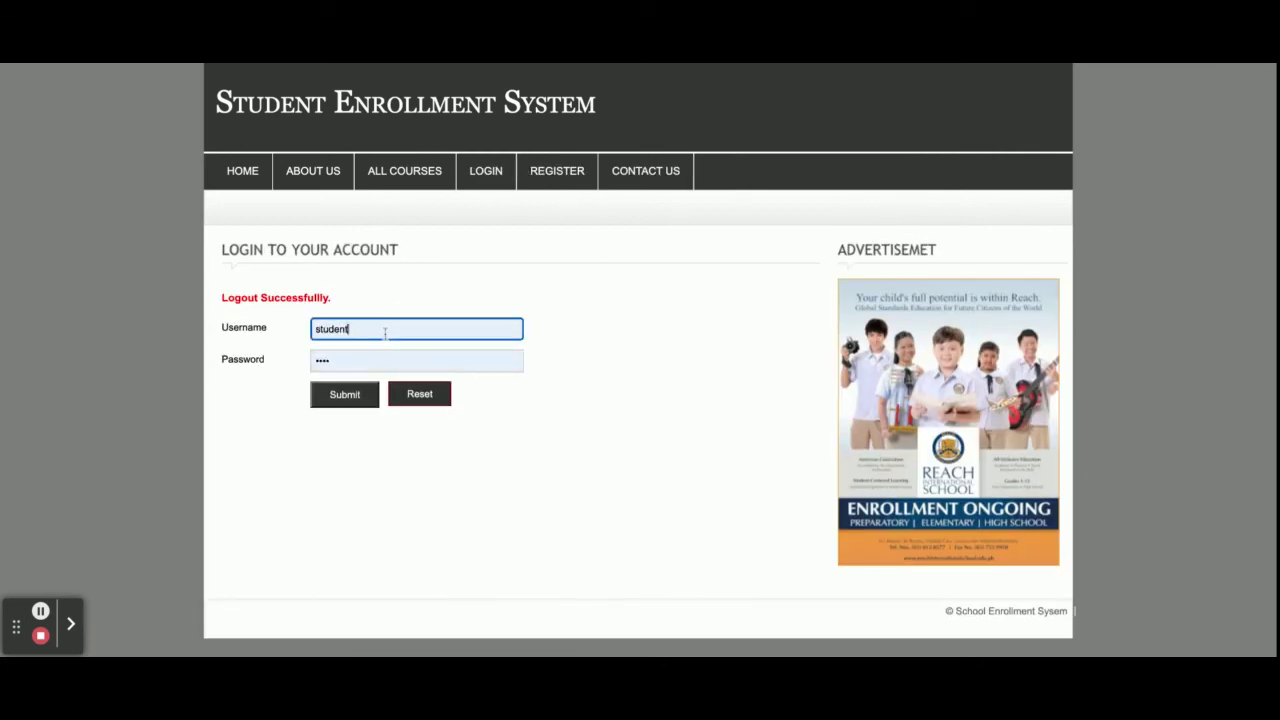
{"action": "key", "text": "Return"}
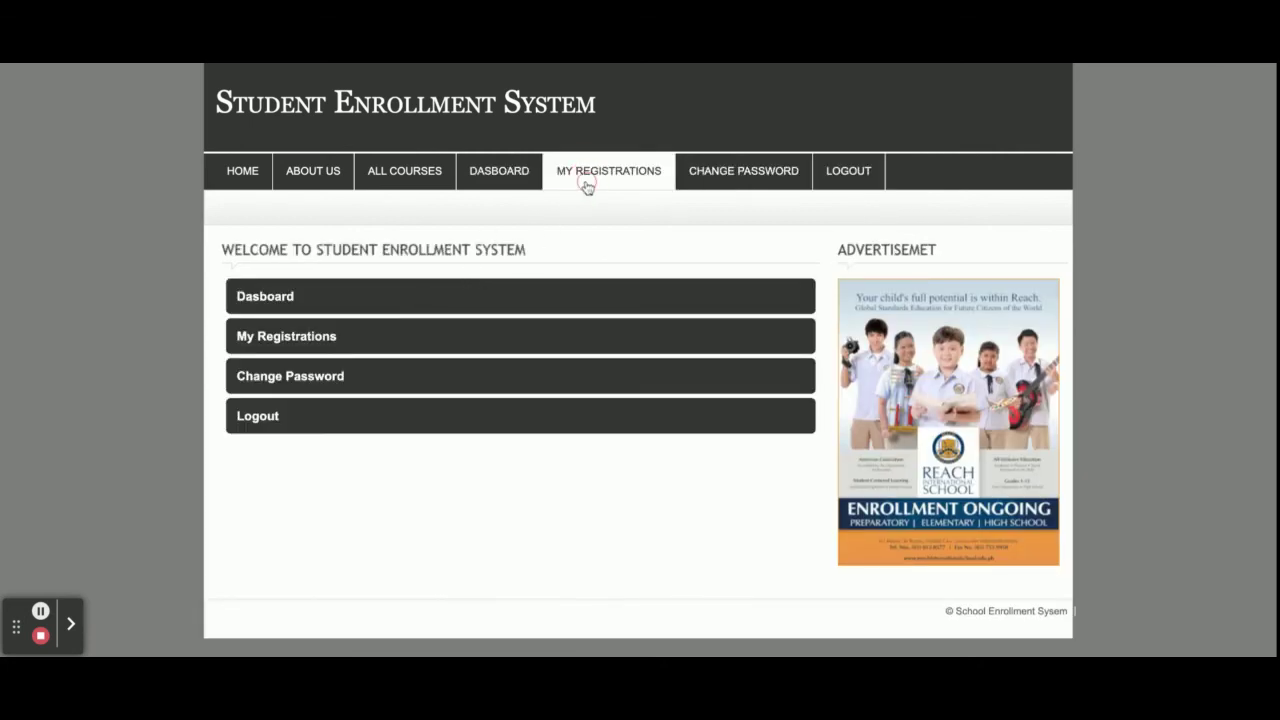
{"action": "left_click", "coordinate": [586, 184]}
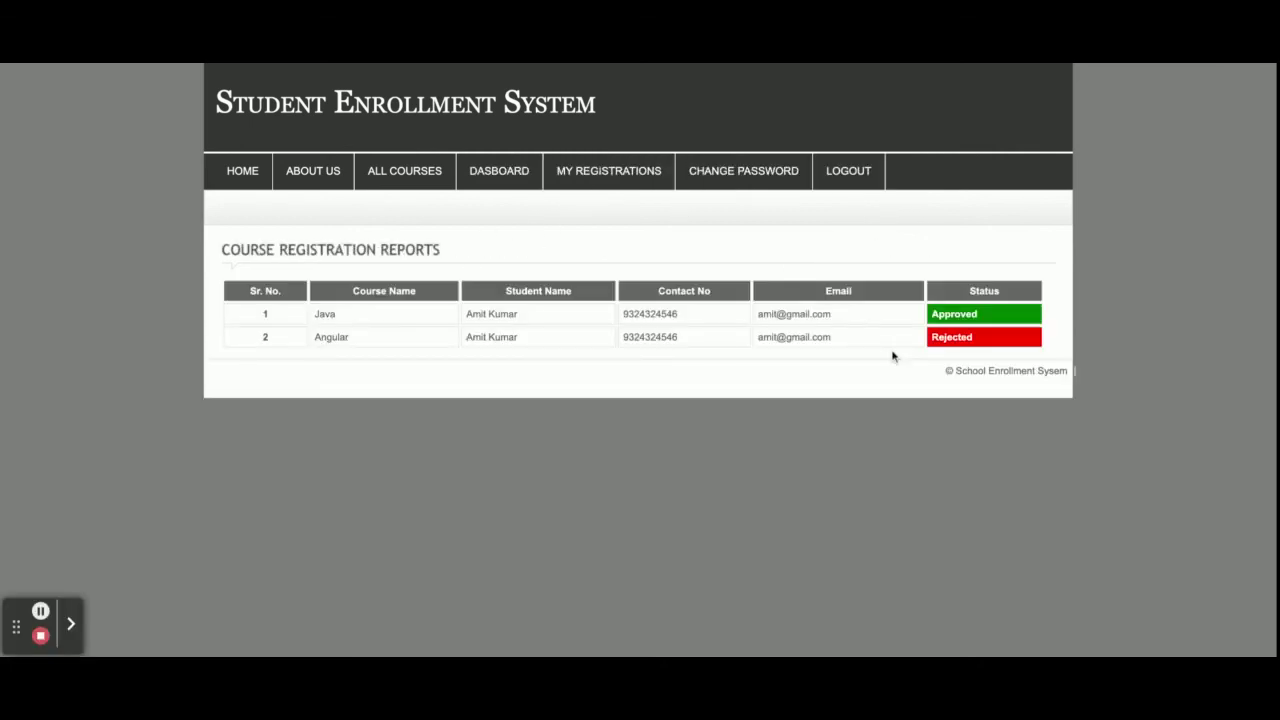
Sign out of the student account and return to the home page
{"action": "double_click", "coordinate": [968, 339]}
{"action": "left_click", "coordinate": [848, 170]}
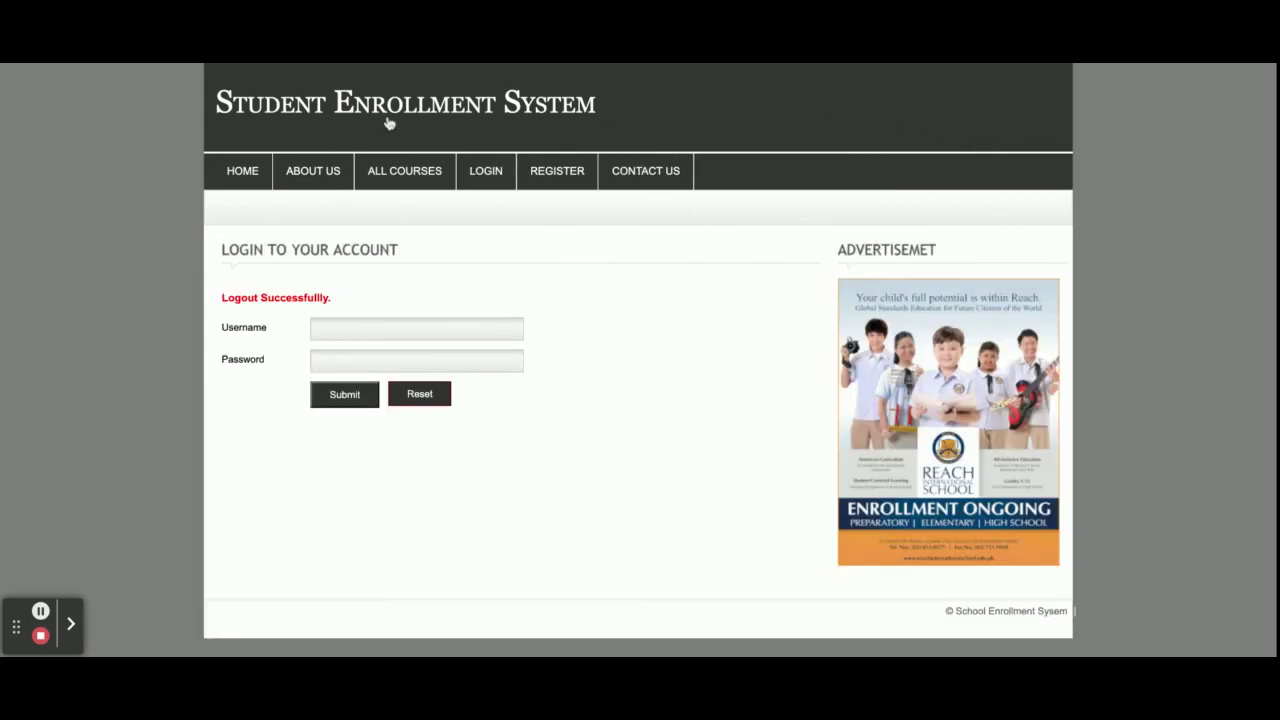
{"action": "left_click", "coordinate": [233, 176]}
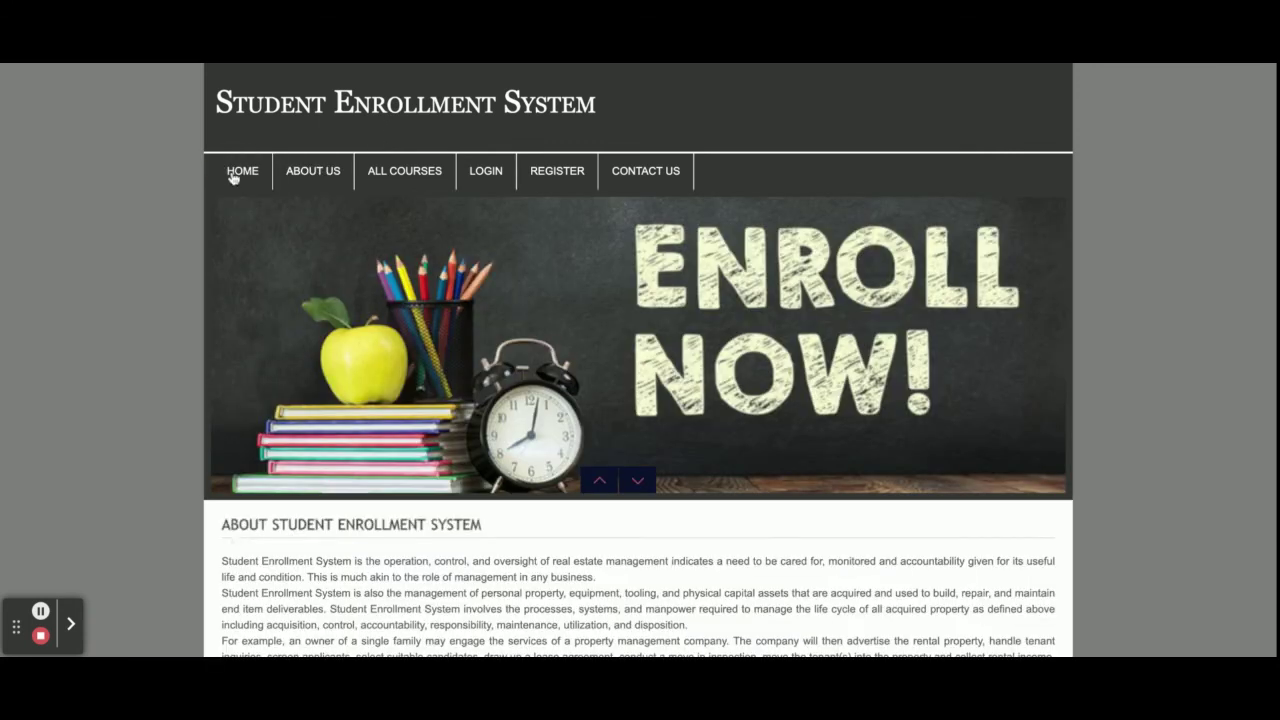